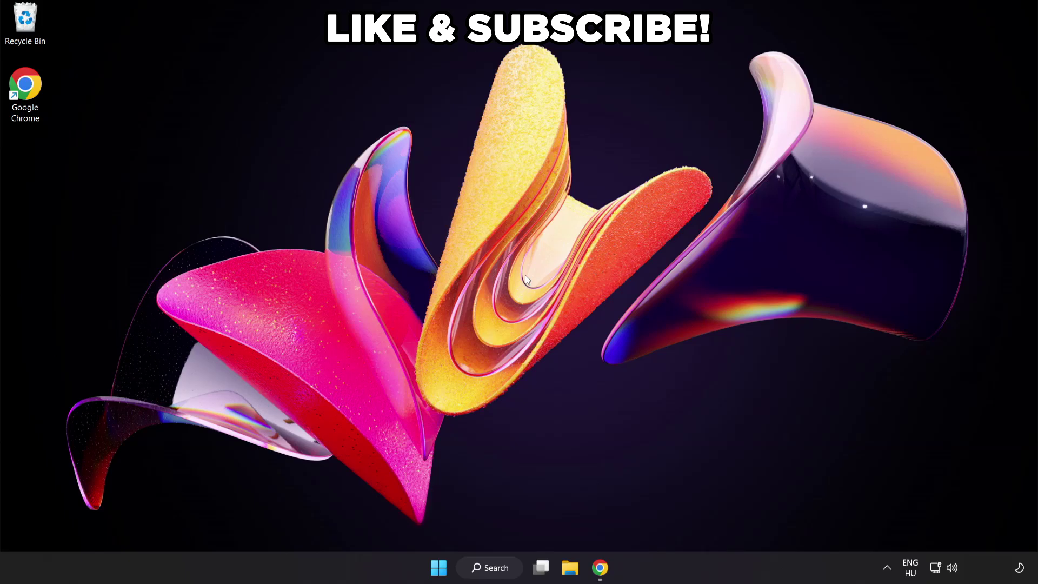
# Open the taskbar Search panel to look up 'edit power plan'
pyautogui.click(495, 568)
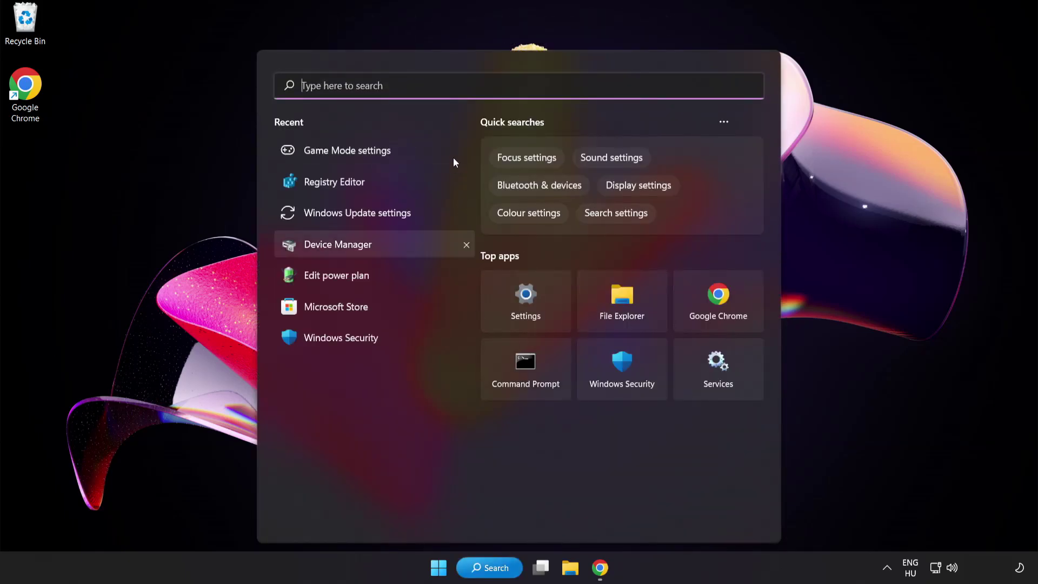
pyautogui.write('edit po')
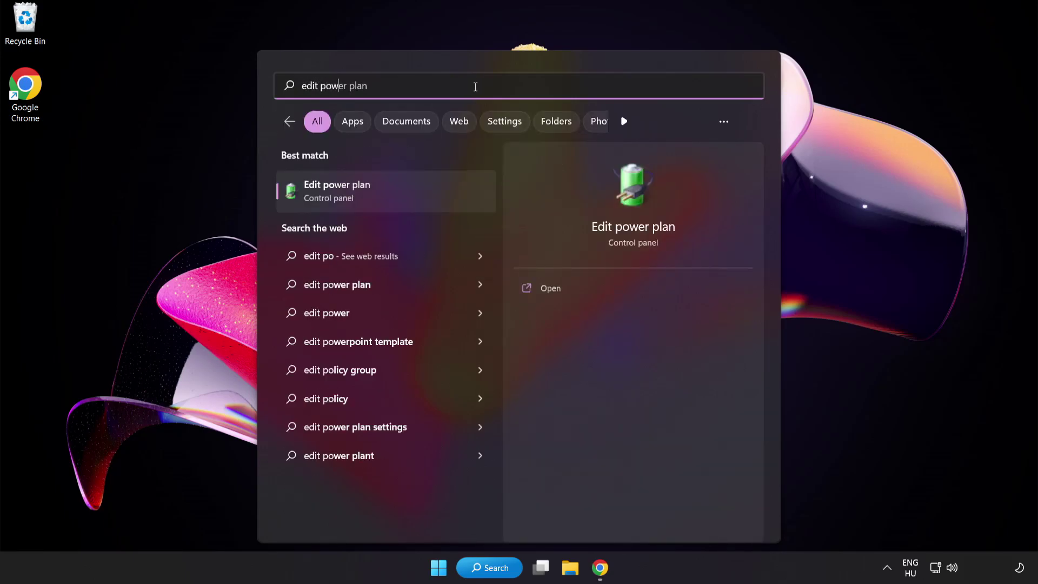
pyautogui.write('wer plan')
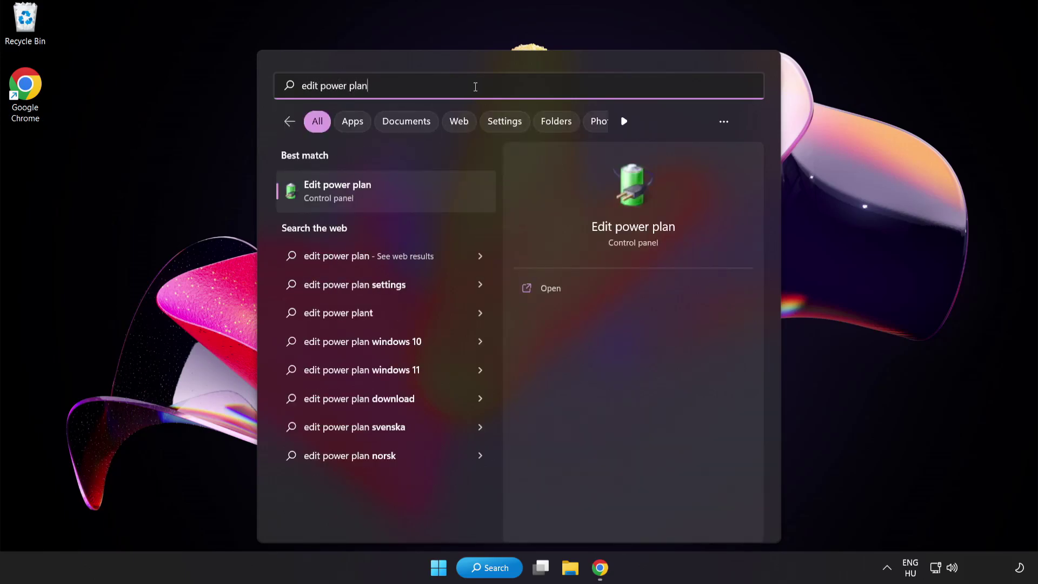
# Change the active power plan from Balanced to High performance, then close Power Options
pyautogui.click(421, 197)
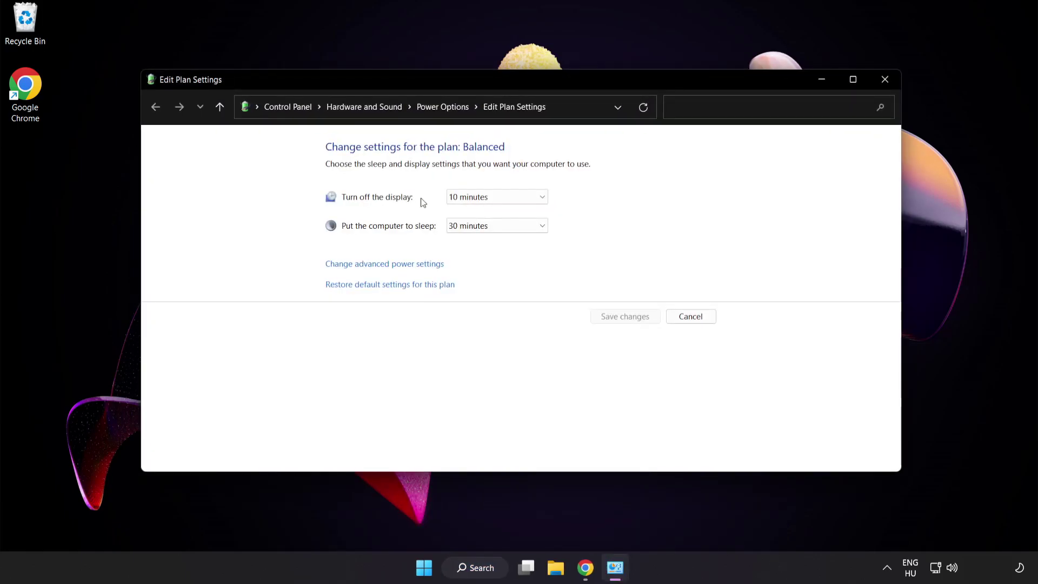
pyautogui.click(452, 108)
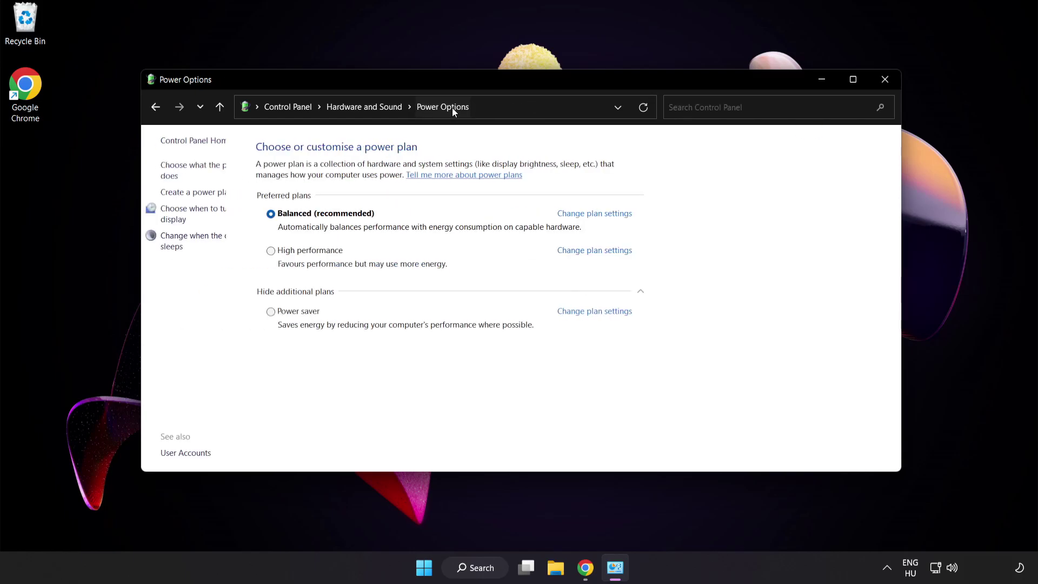
pyautogui.click(345, 256)
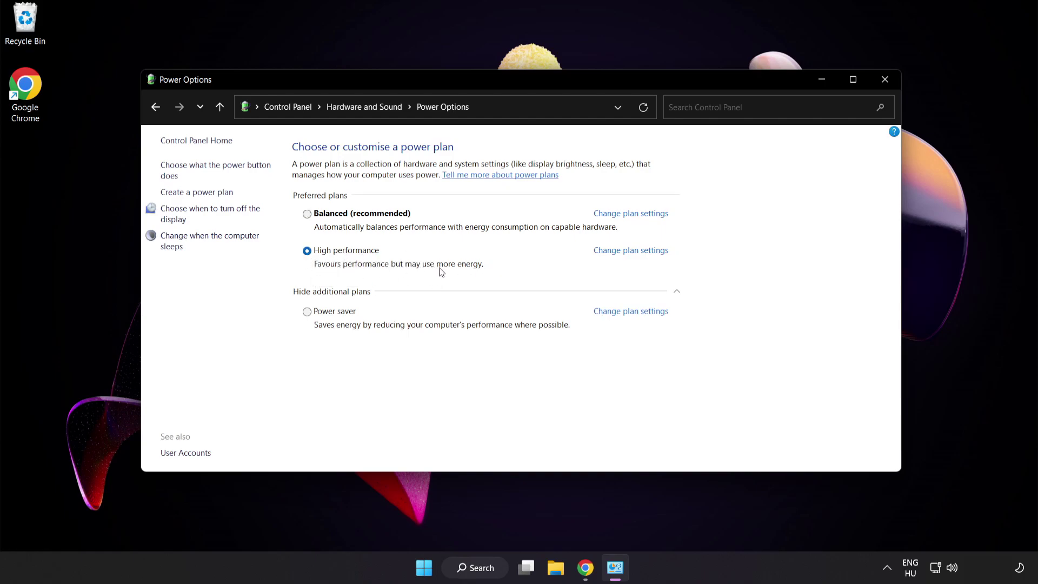
pyautogui.click(885, 80)
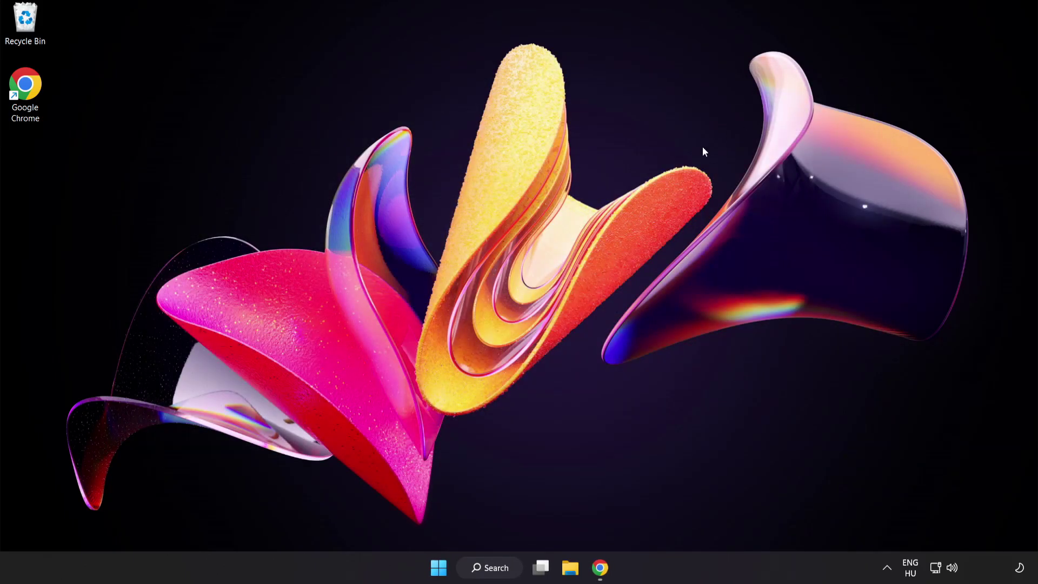
# Search for 'device manager' and launch Device Manager from the best match
pyautogui.click(496, 566)
pyautogui.write('d')
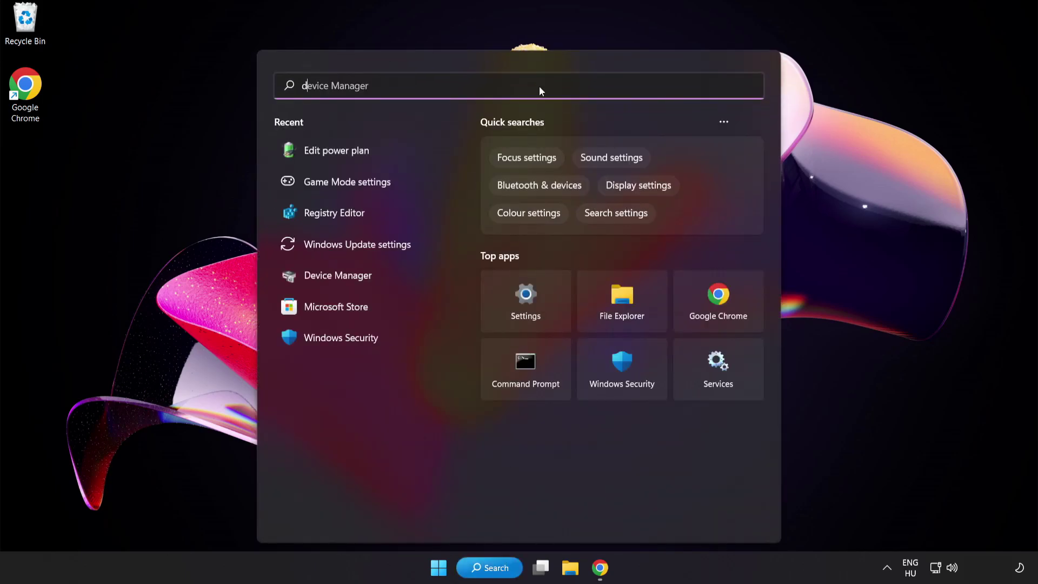
pyautogui.write('evice manager')
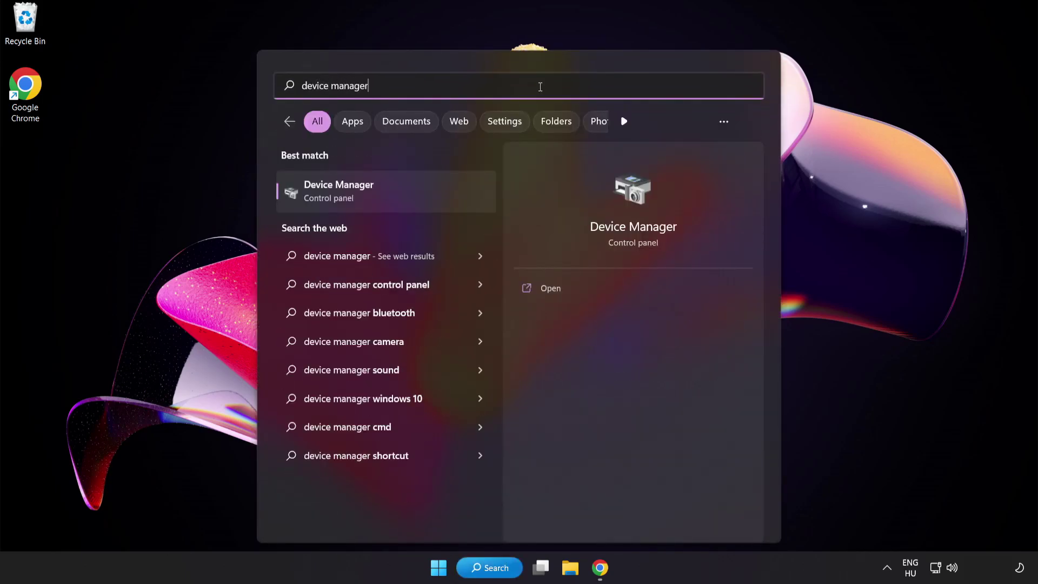
pyautogui.click(425, 195)
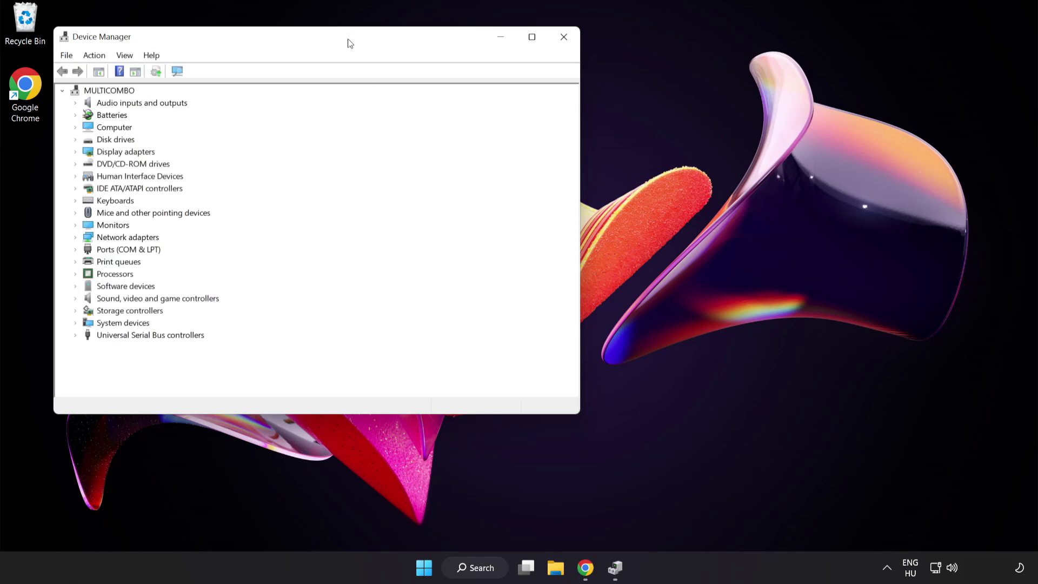
# Auto-search for a VMware SVGA 3D driver, confirm it's current, and close Device Manager
pyautogui.moveTo(350, 43); pyautogui.dragTo(527, 108)
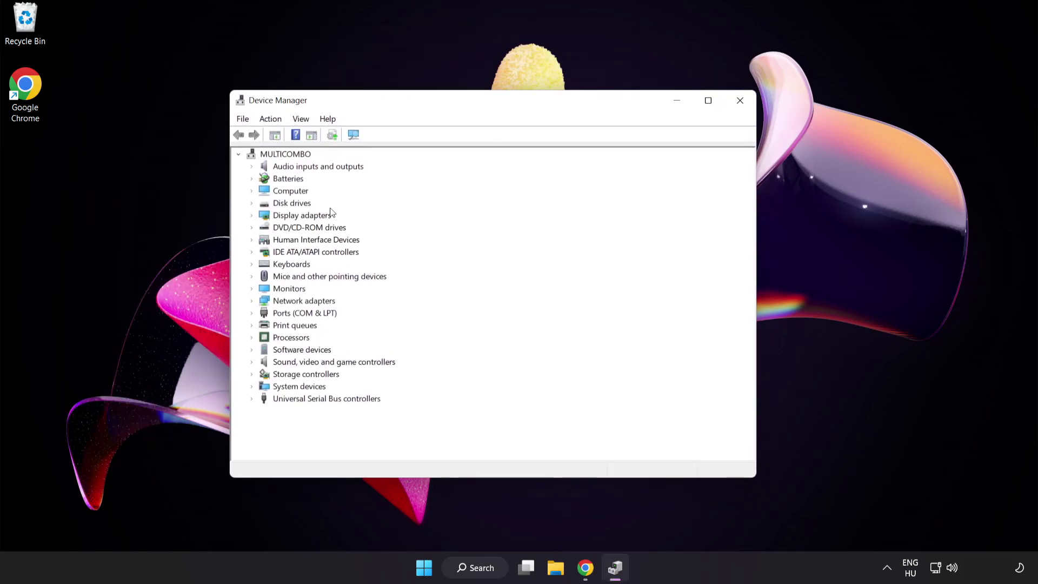
pyautogui.click(266, 217)
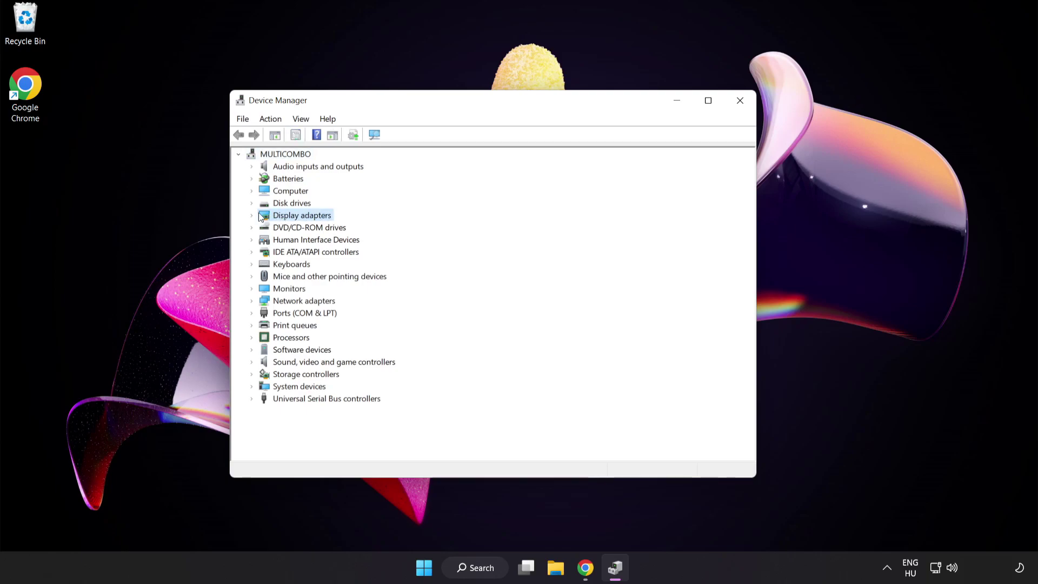
pyautogui.click(251, 217)
pyautogui.click(294, 229)
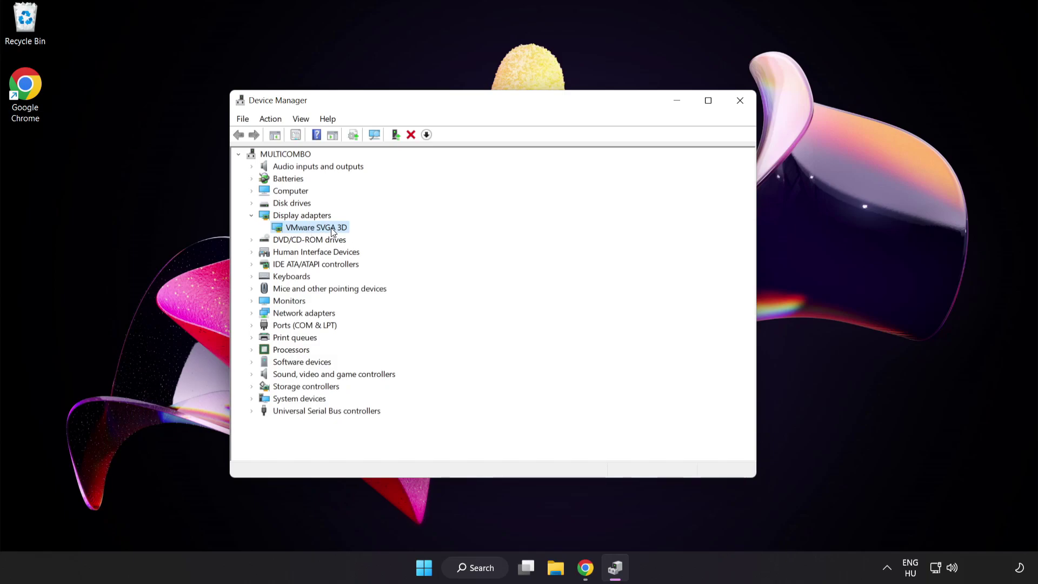
pyautogui.rightClick(330, 228)
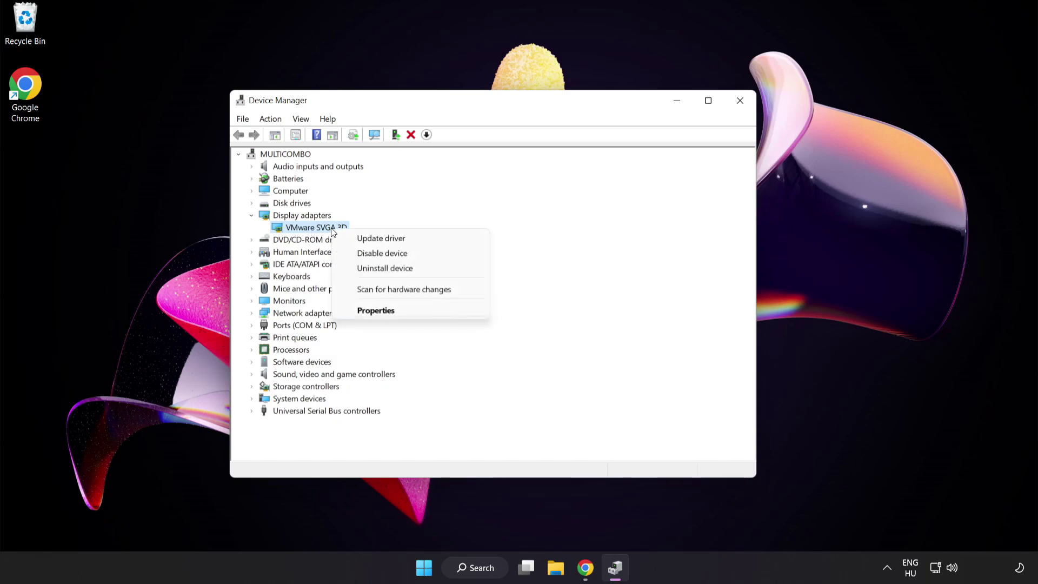
pyautogui.click(406, 239)
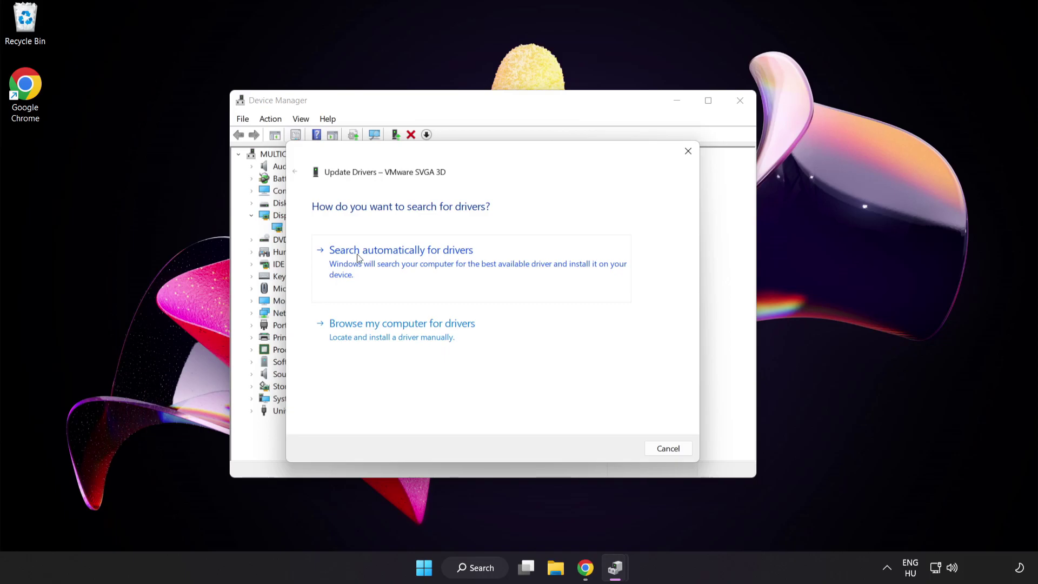
pyautogui.click(428, 264)
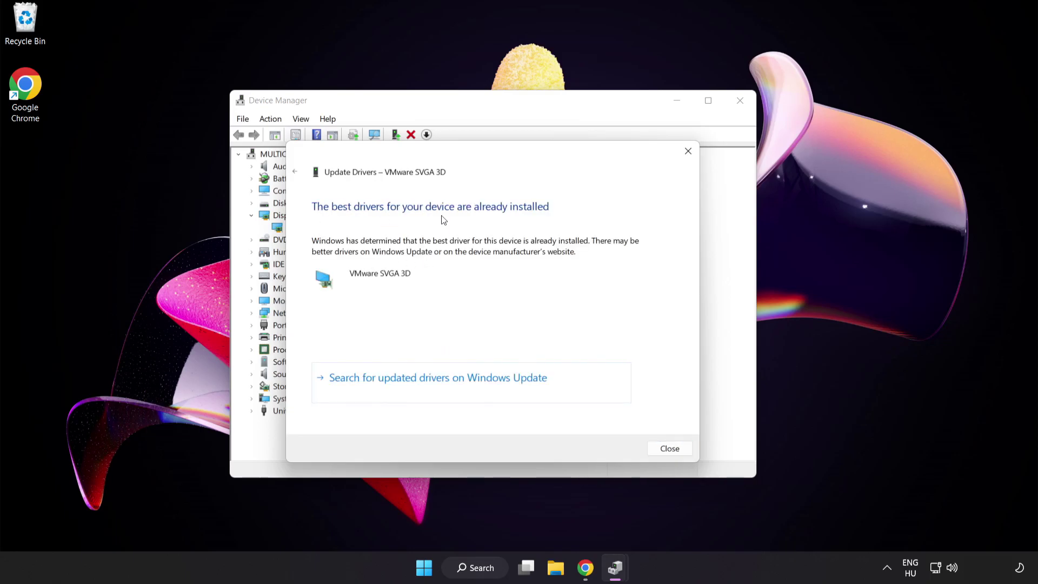
pyautogui.click(668, 450)
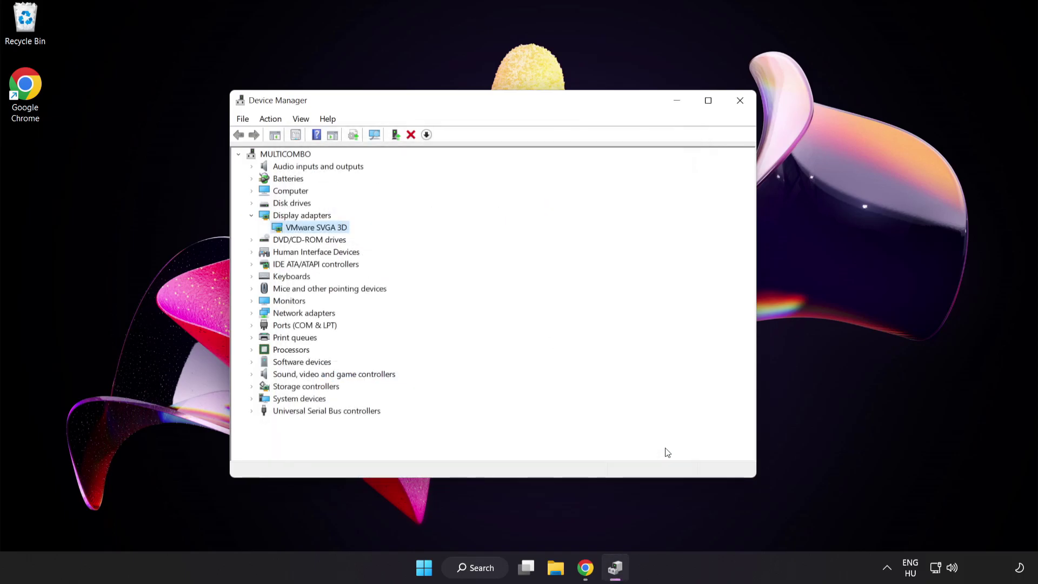
pyautogui.click(736, 107)
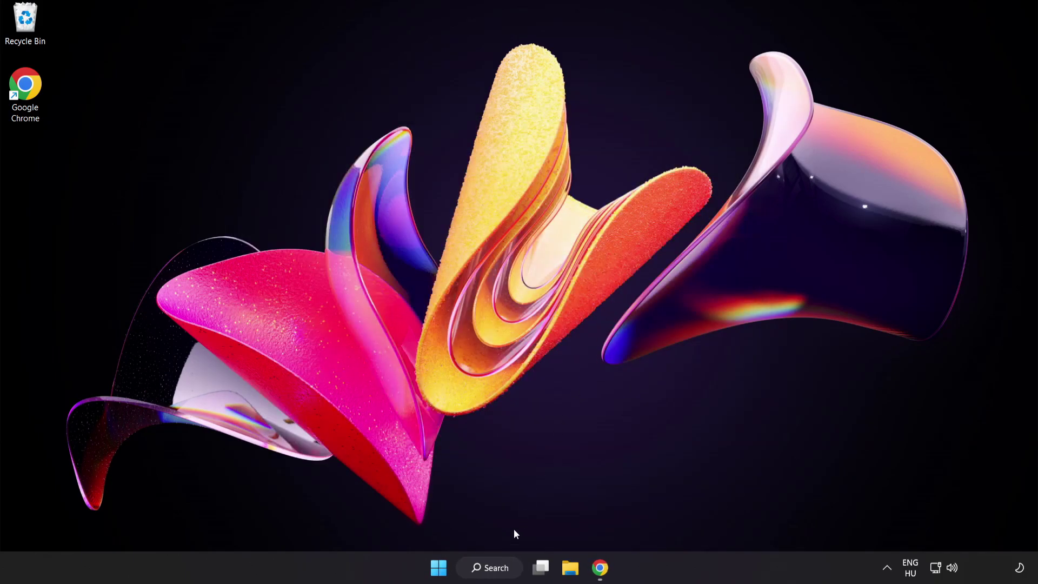
# Search for 'game mode settings' and open the Game Mode settings result
pyautogui.click(491, 567)
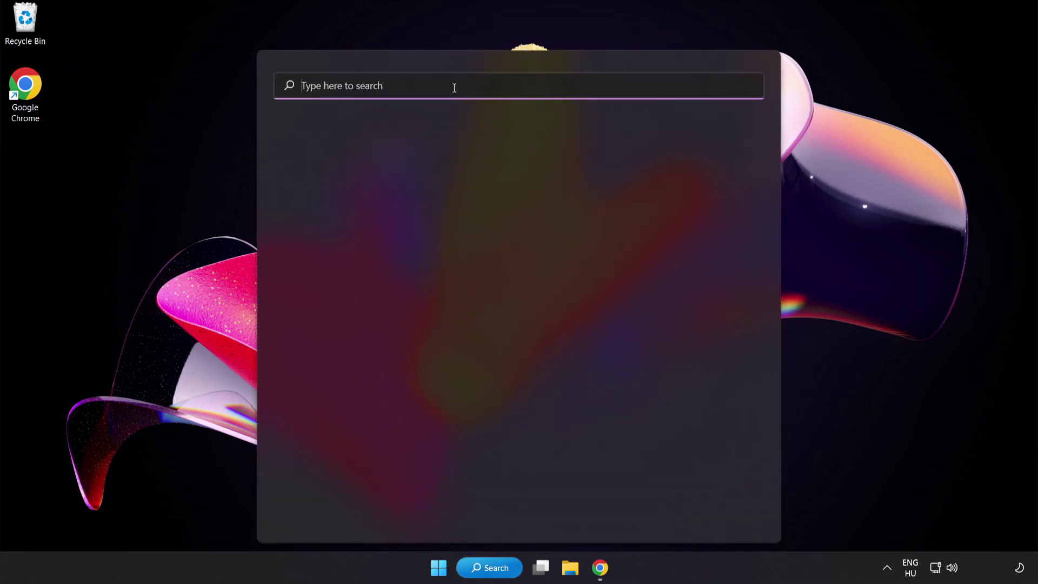
pyautogui.write('game mode settings')
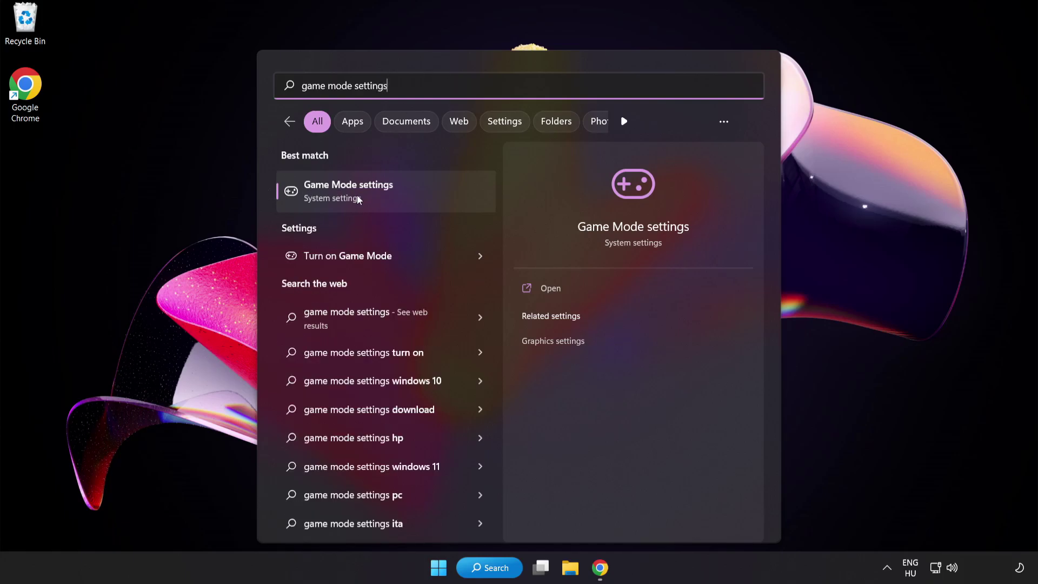
pyautogui.click(379, 198)
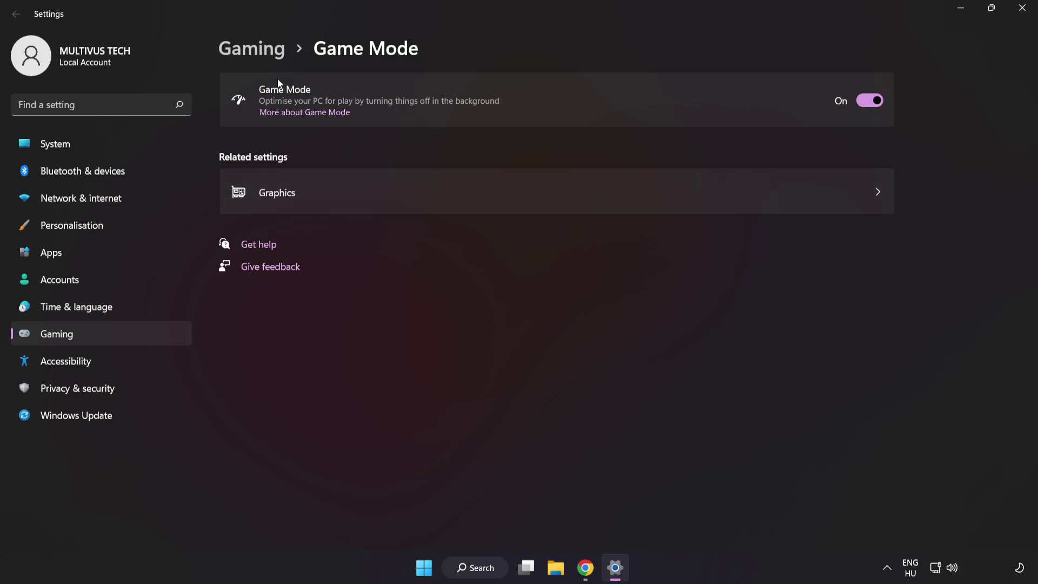
# Return to the Gaming overview, view the Xbox Game Bar settings, then close Settings
pyautogui.click(256, 52)
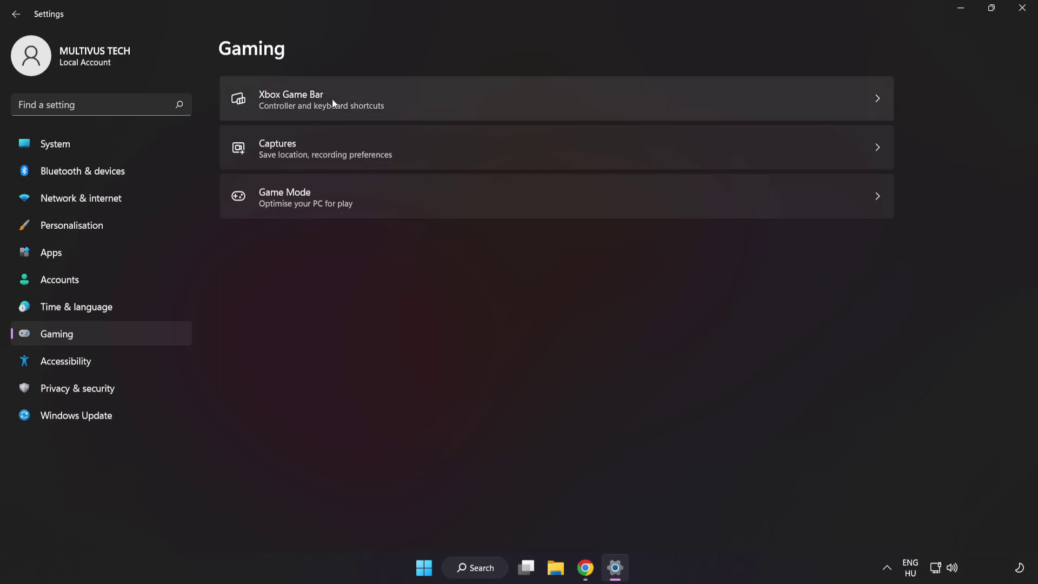
pyautogui.click(748, 92)
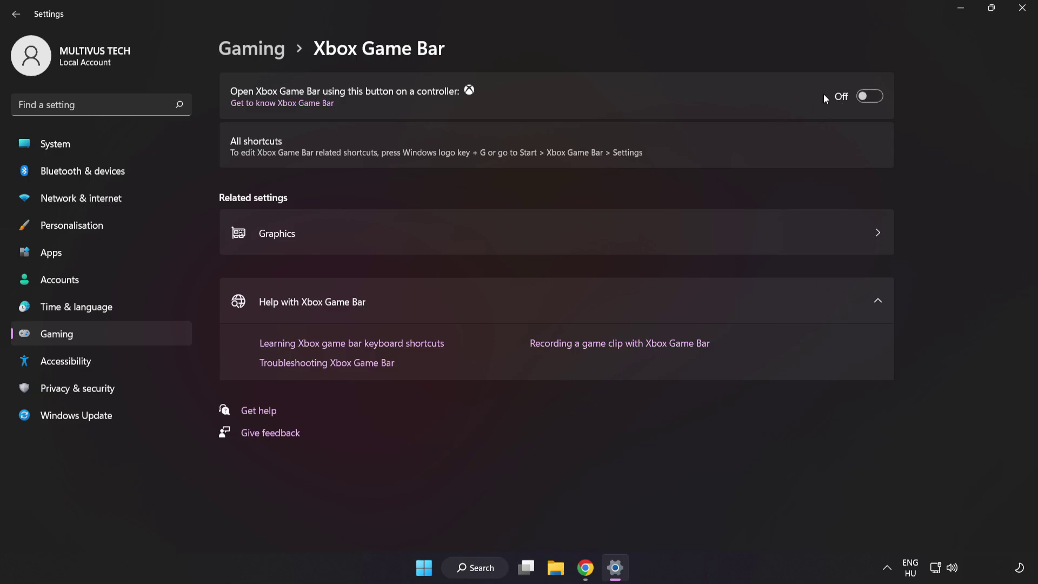
pyautogui.click(1024, 15)
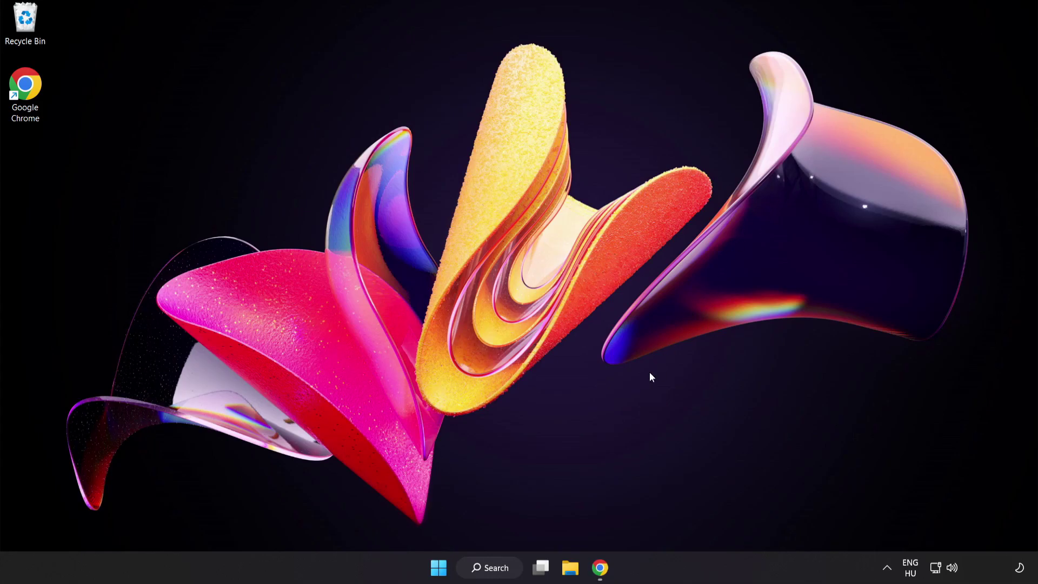
# Open Task Manager from the Win+X menu and end the Google Chrome task
pyautogui.rightClick(437, 571)
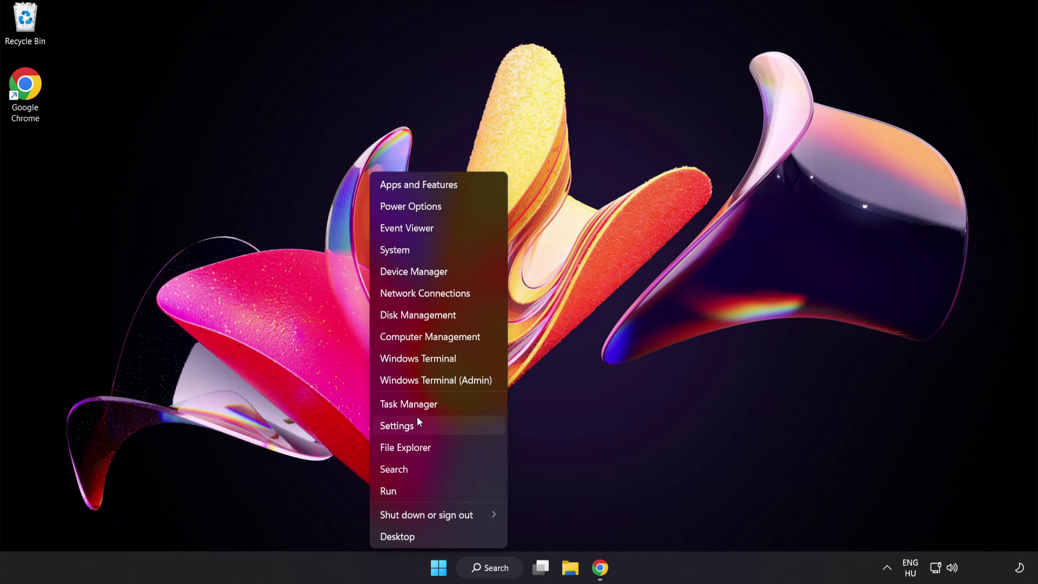
pyautogui.click(445, 403)
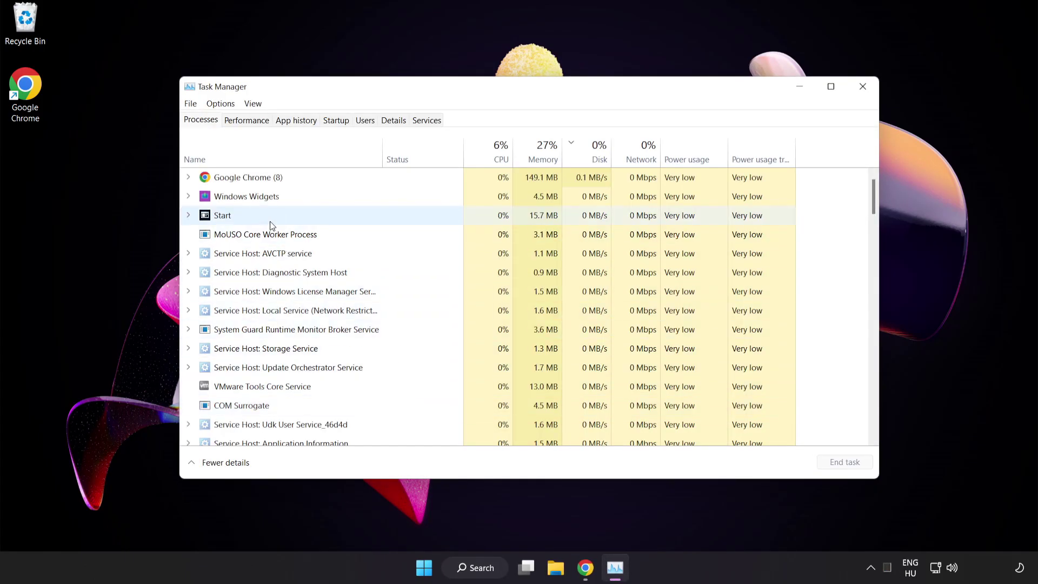
pyautogui.click(266, 179)
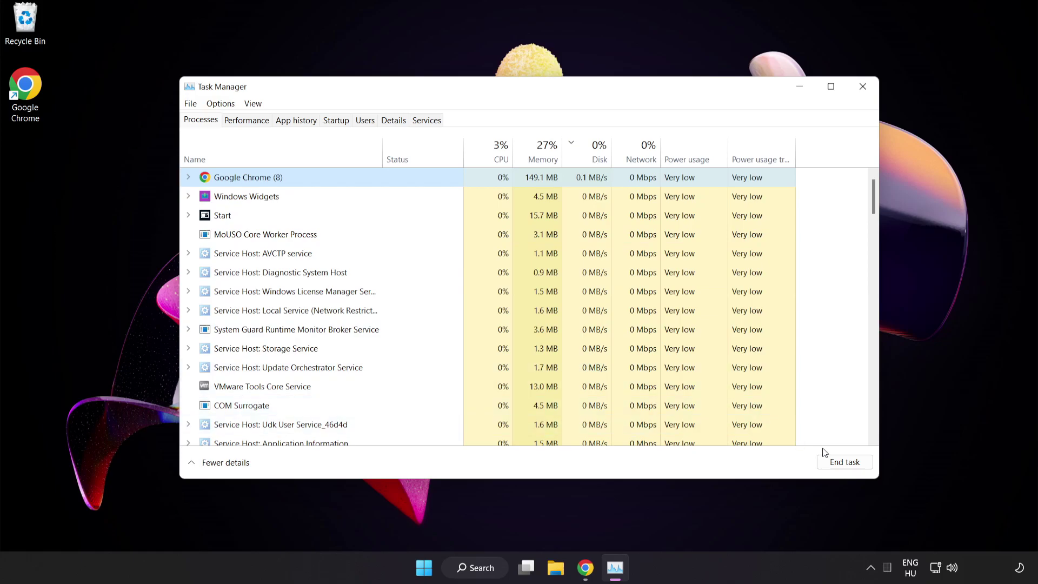
pyautogui.click(841, 463)
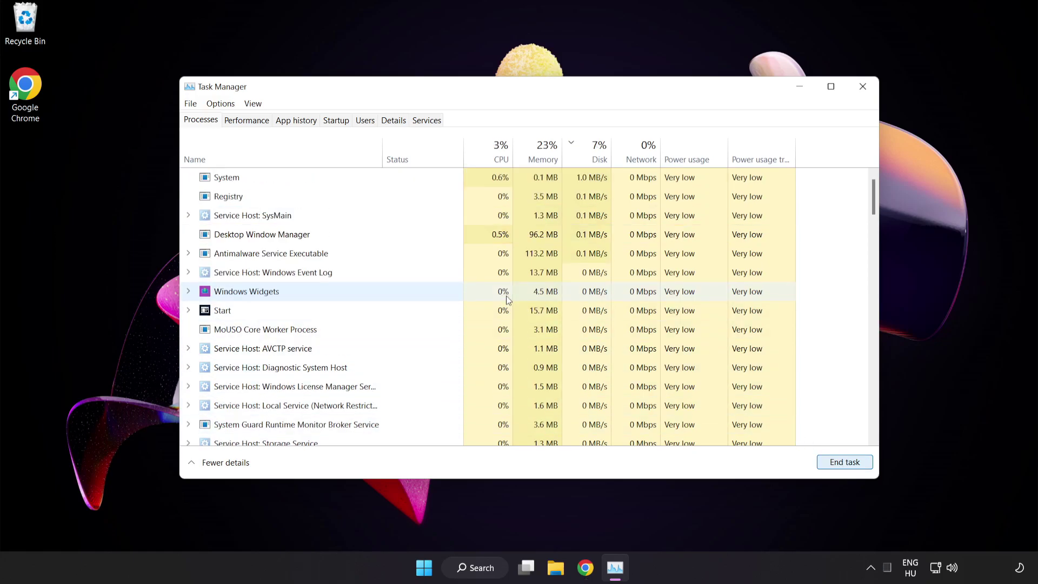
pyautogui.moveTo(872, 198)
pyautogui.mouseDown()
pyautogui.moveTo(868, 363)
pyautogui.moveTo(872, 191)
pyautogui.mouseUp()
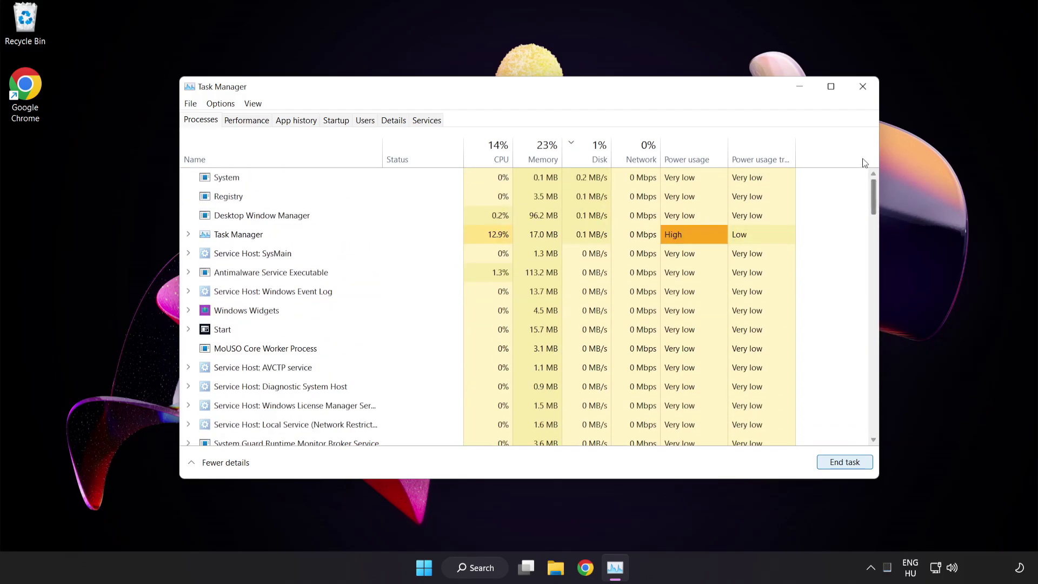
# Disable Cortana, Phone Link and Terminal as startup apps, then close Task Manager
pyautogui.click(338, 122)
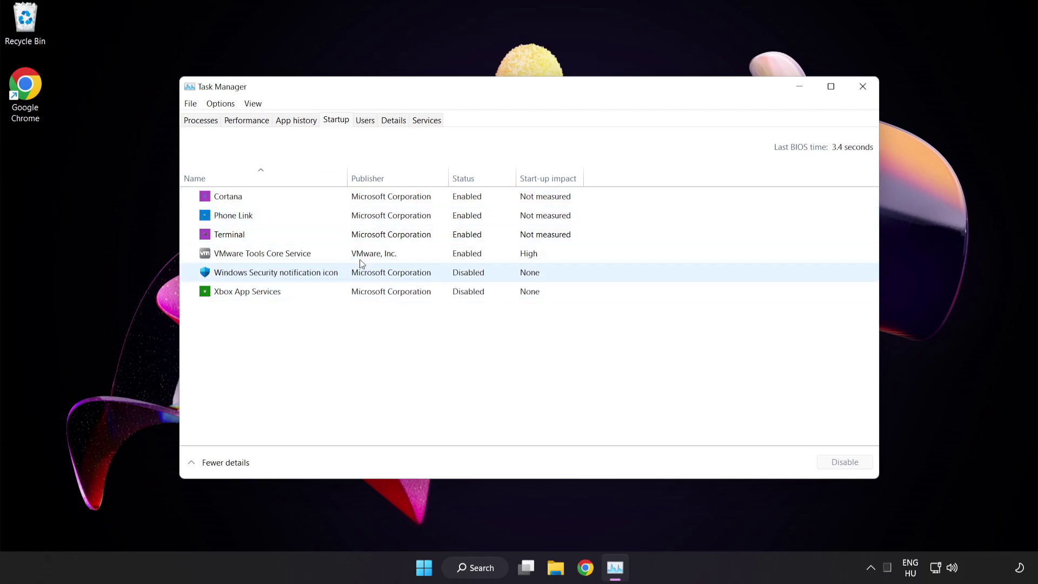
pyautogui.click(370, 203)
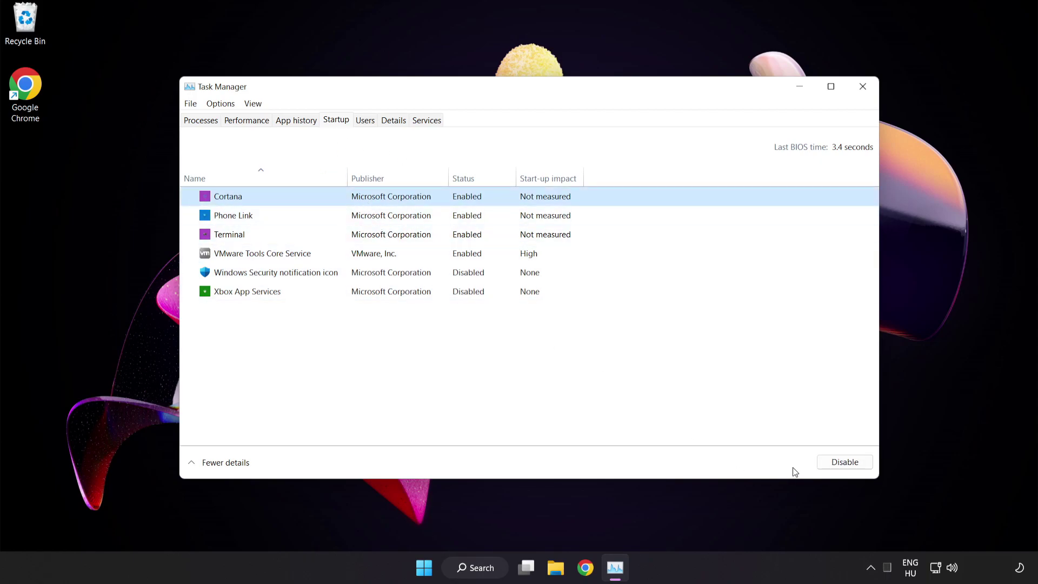
pyautogui.click(844, 461)
pyautogui.click(305, 220)
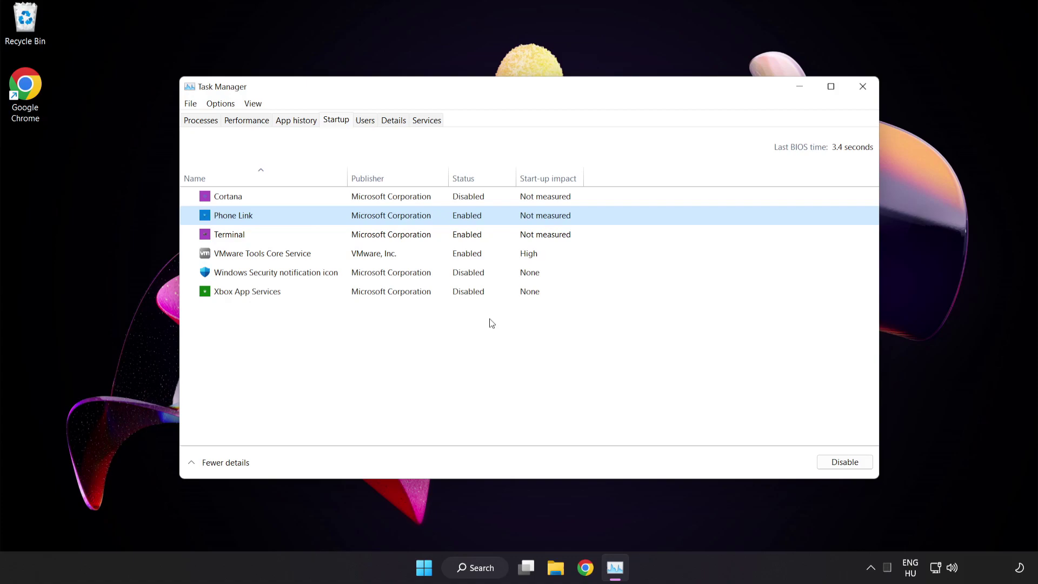
pyautogui.click(839, 463)
pyautogui.click(415, 239)
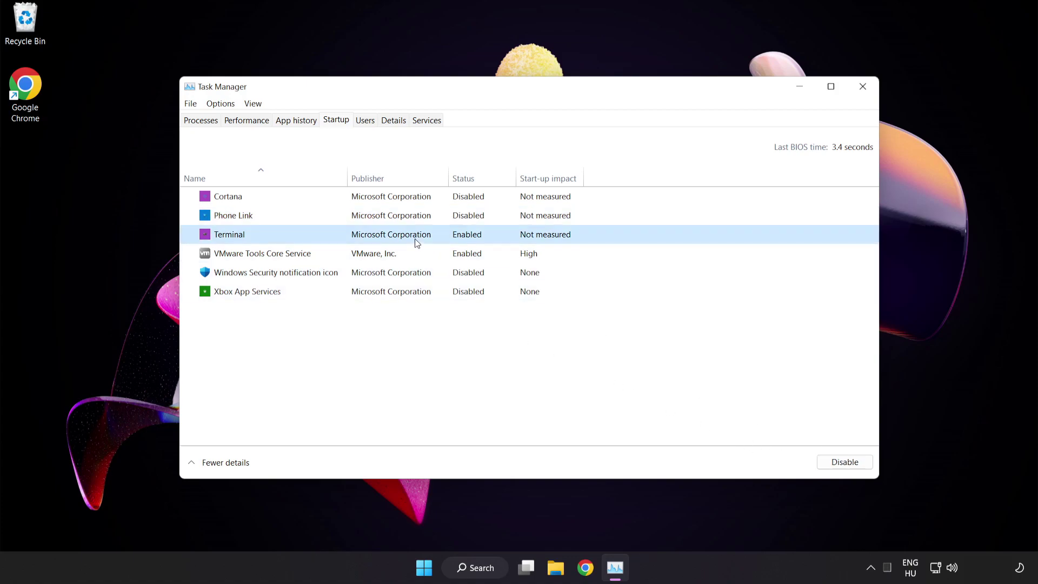
pyautogui.click(844, 461)
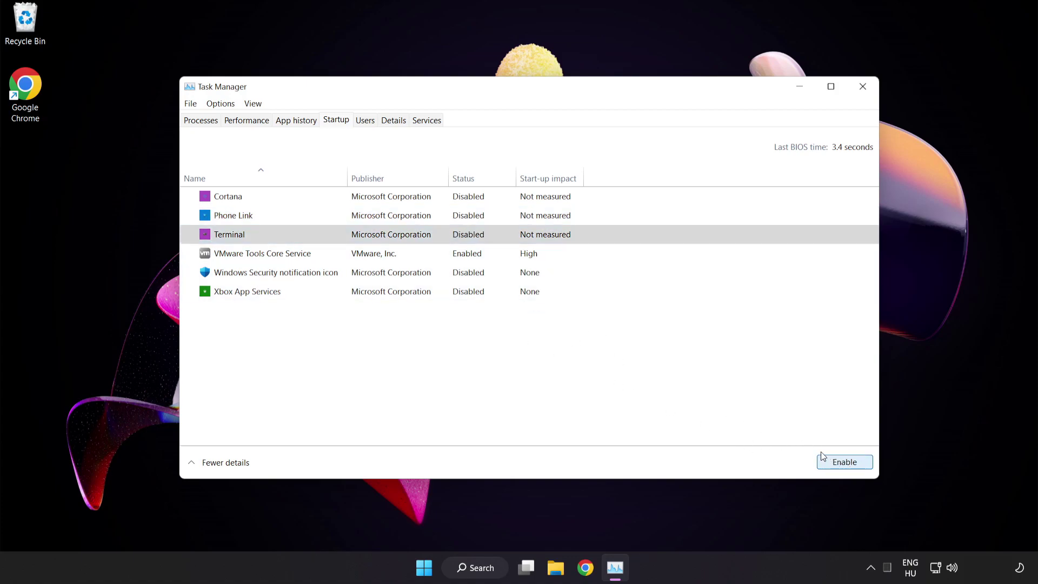
pyautogui.click(863, 87)
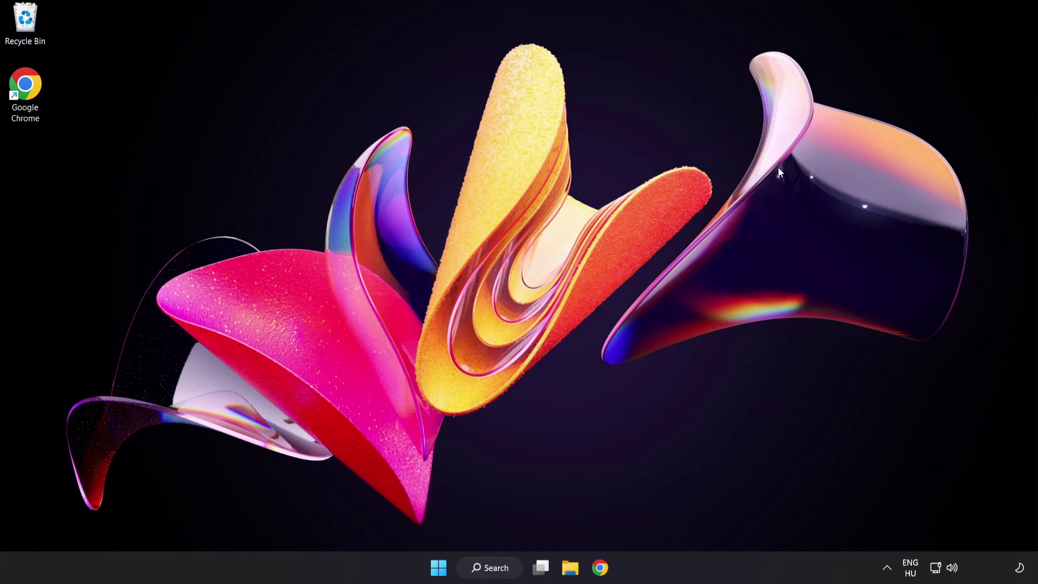
# Search 'update', check Windows Update until it reports up to date, then close Settings
pyautogui.click(495, 568)
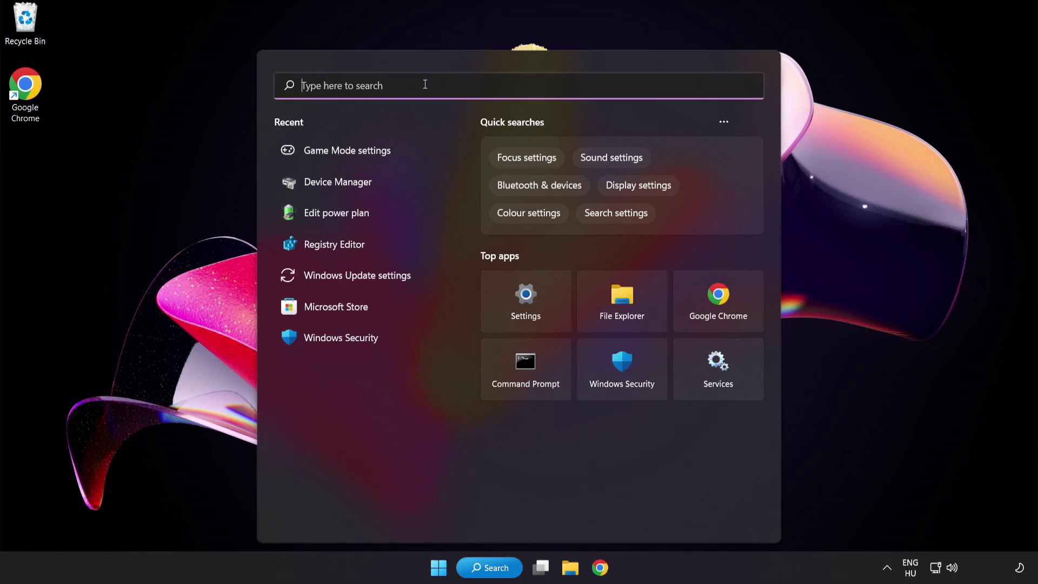
pyautogui.write('update')
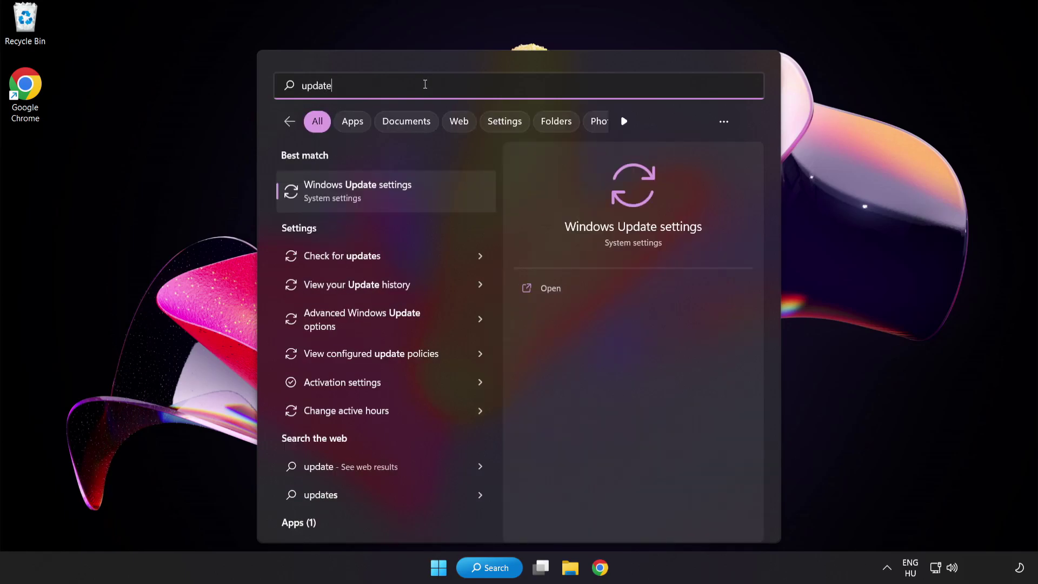
pyautogui.click(425, 187)
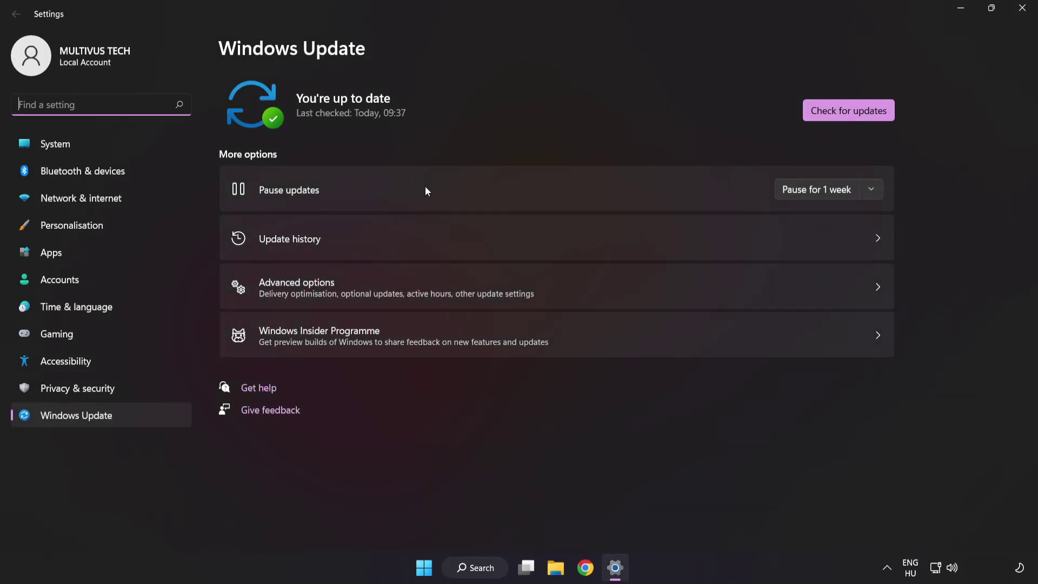
pyautogui.click(847, 115)
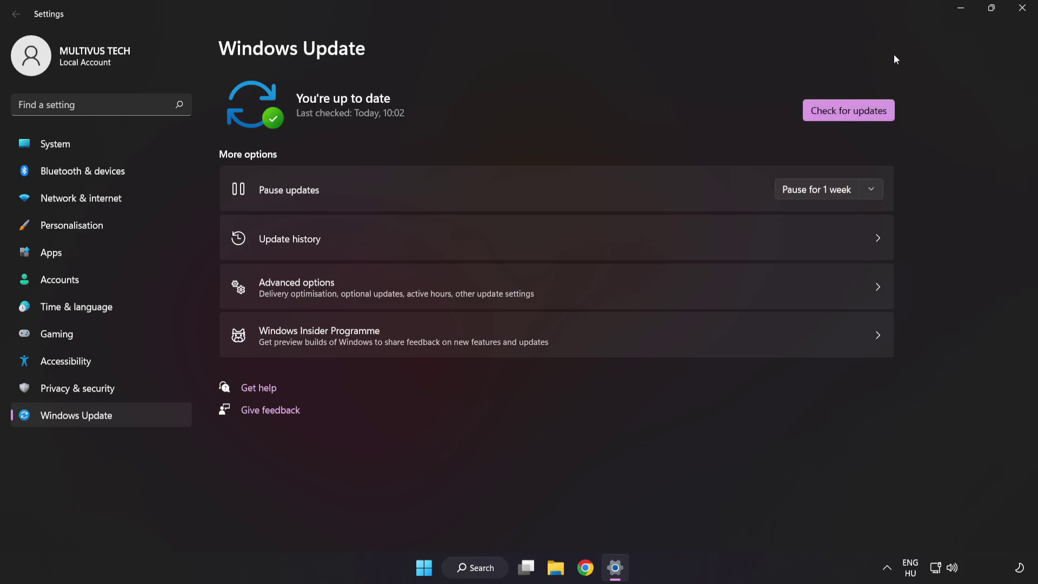
pyautogui.click(1021, 9)
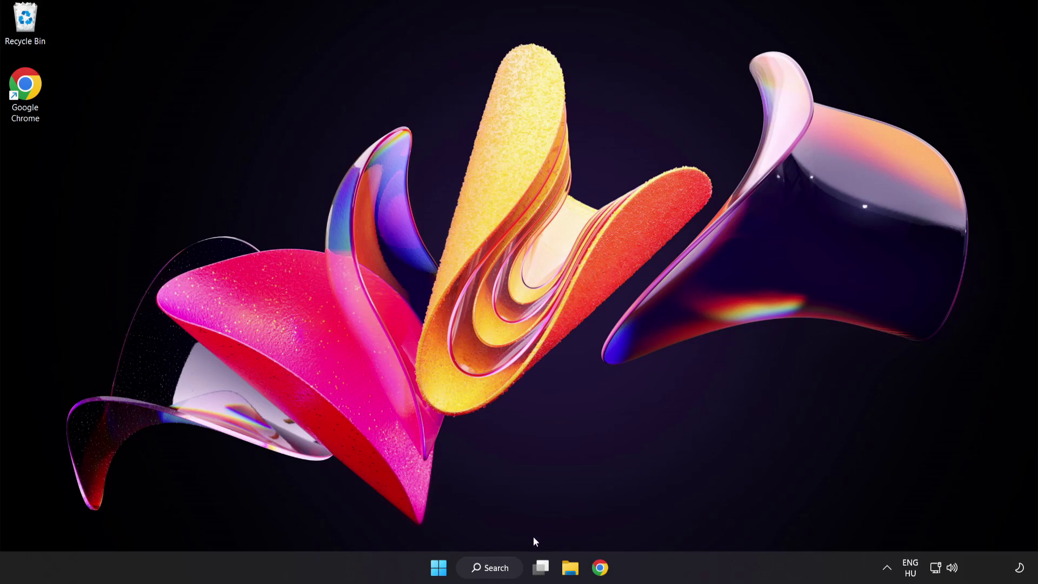
# Search for 'regedit' and launch Registry Editor
pyautogui.click(499, 570)
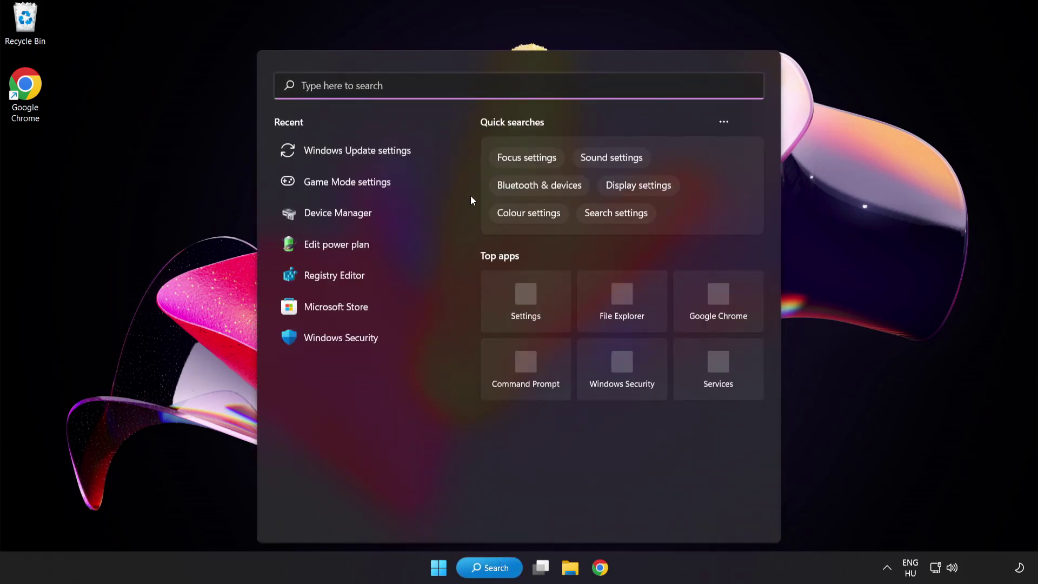
pyautogui.write('rege')
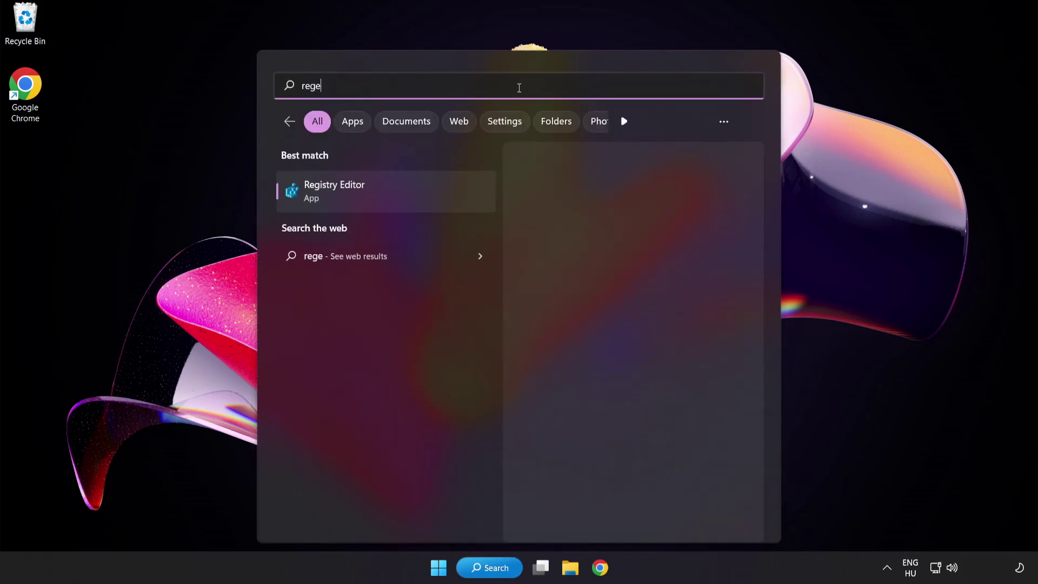
pyautogui.write('dit')
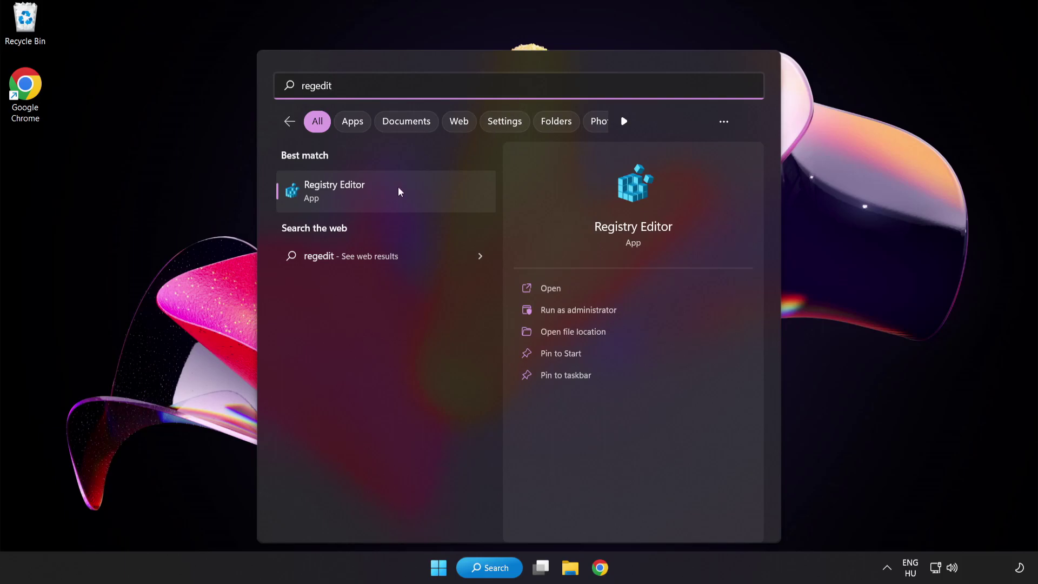
pyautogui.click(398, 191)
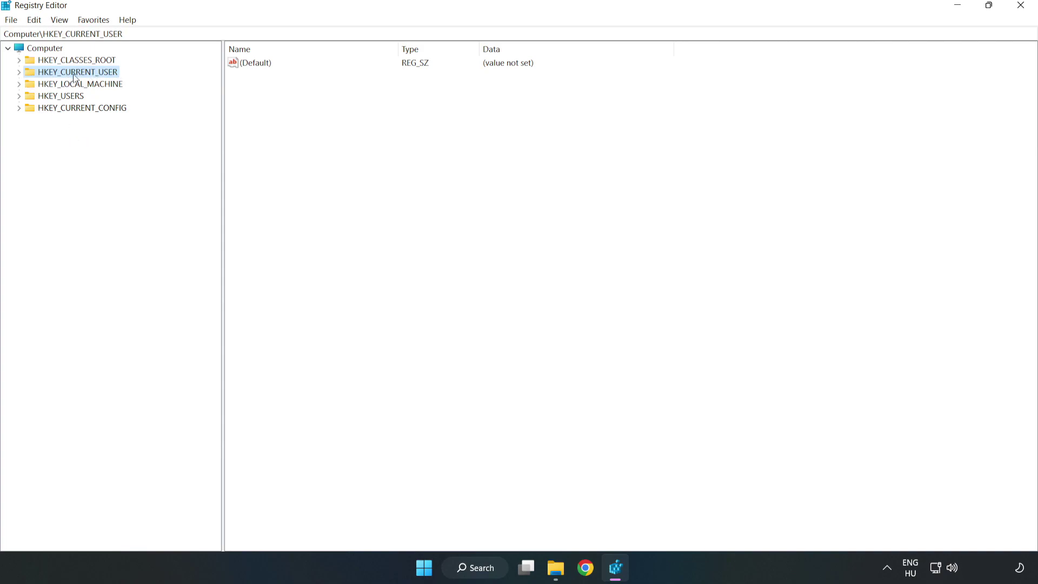
# Browse to HKEY_CURRENT_USER\System\GameConfigStore to show its values
pyautogui.click(18, 72)
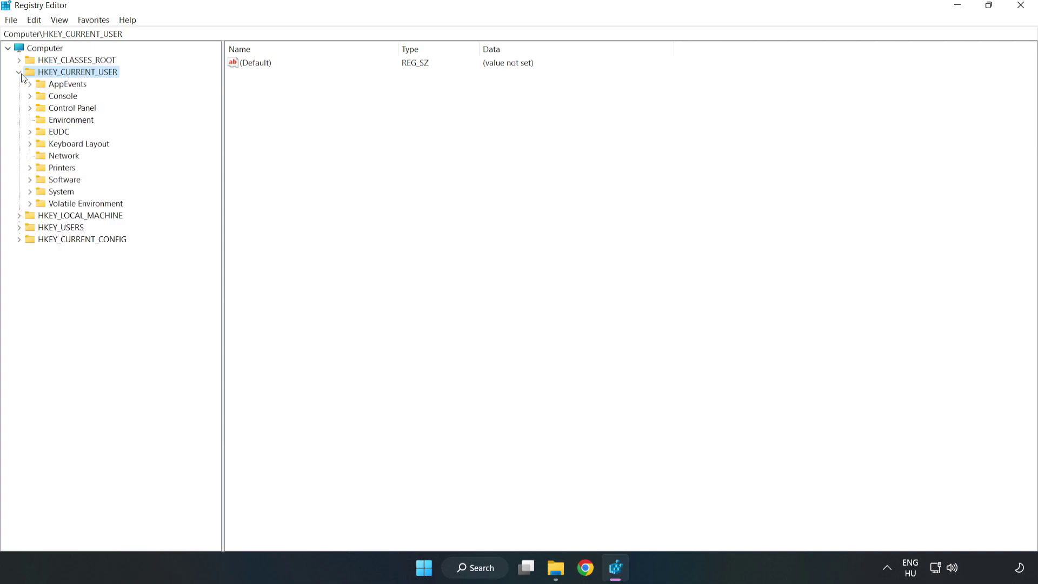
pyautogui.click(29, 192)
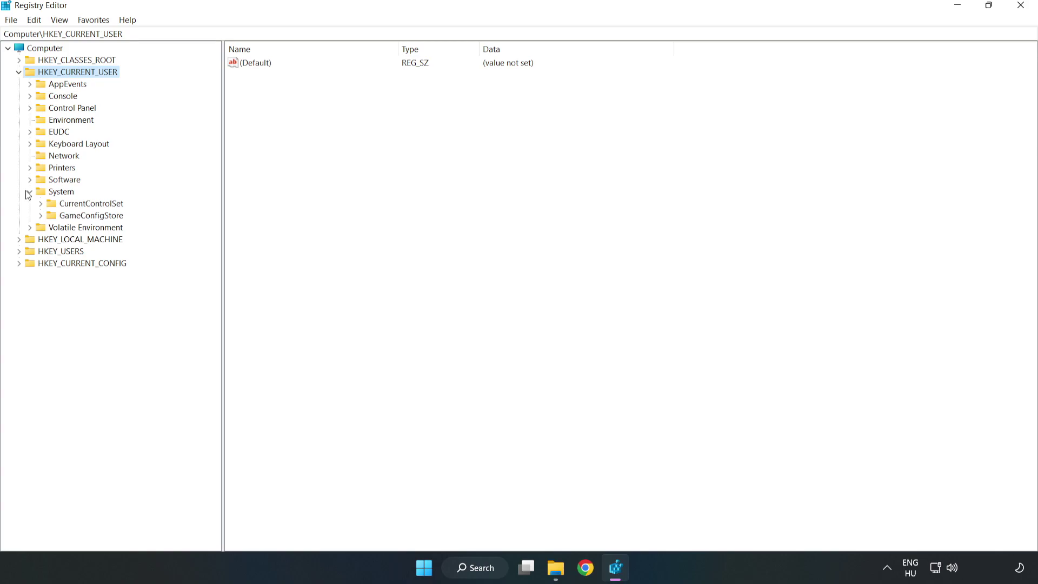
pyautogui.click(87, 219)
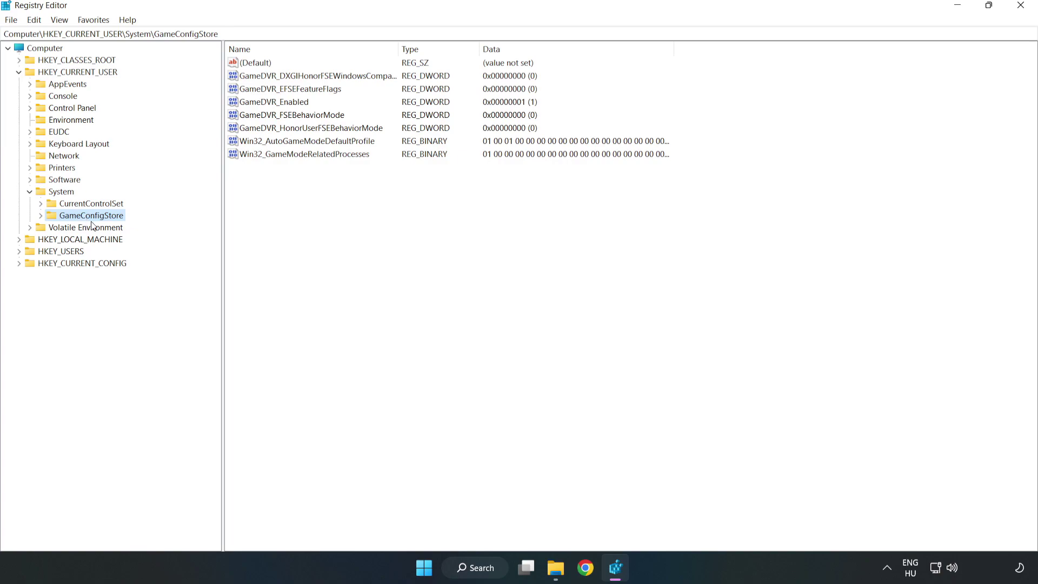
# Modify GameDVR_Enabled so its value data is 0
pyautogui.click(254, 106)
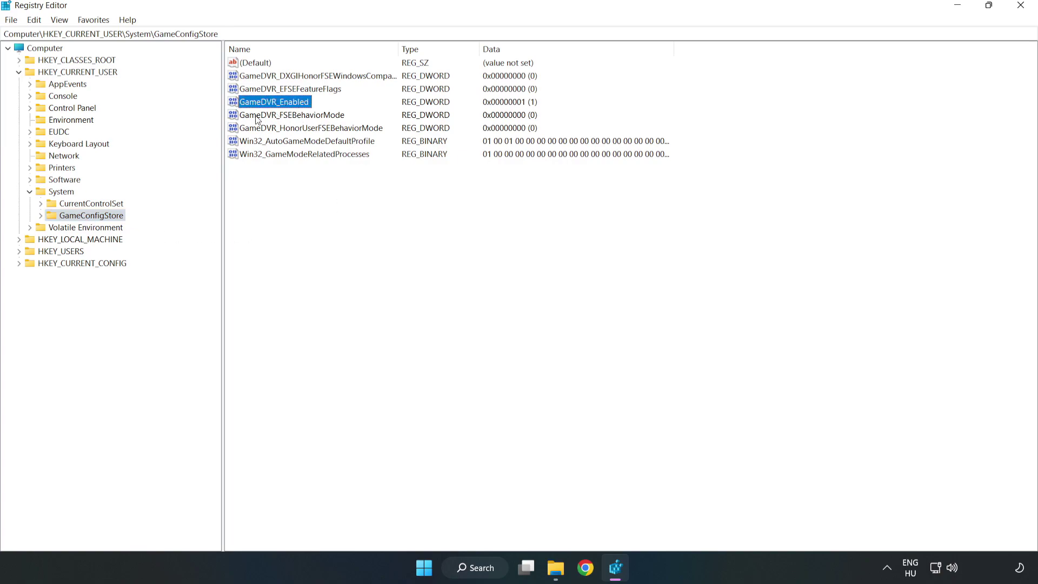
pyautogui.rightClick(283, 108)
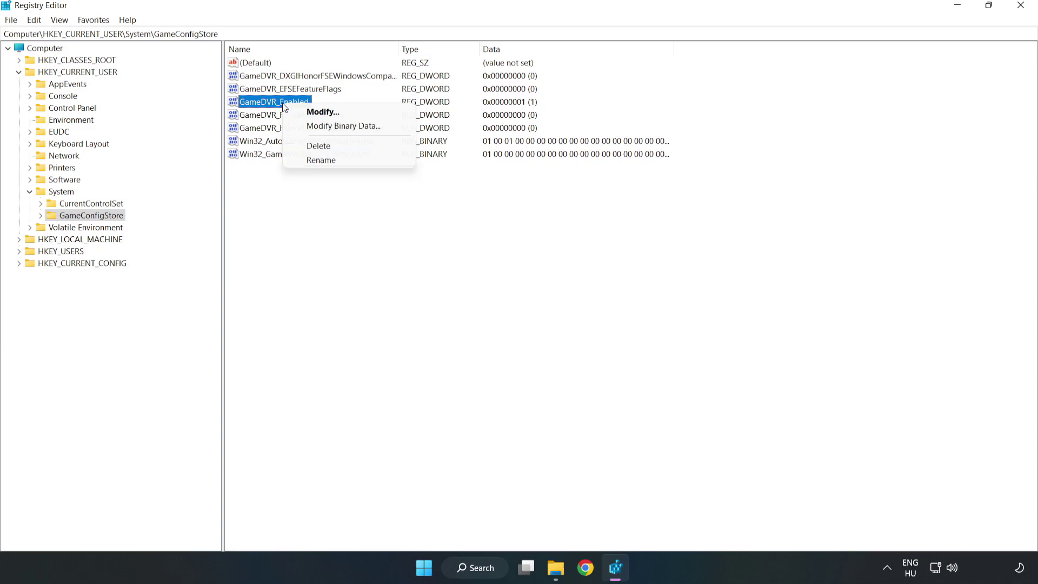
pyautogui.click(330, 112)
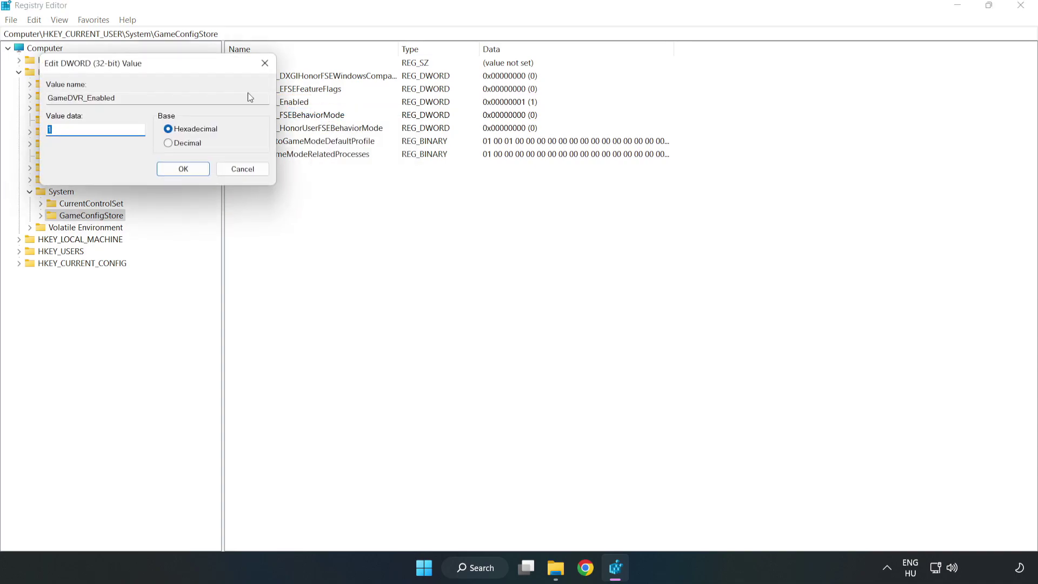
pyautogui.moveTo(207, 73); pyautogui.dragTo(577, 221)
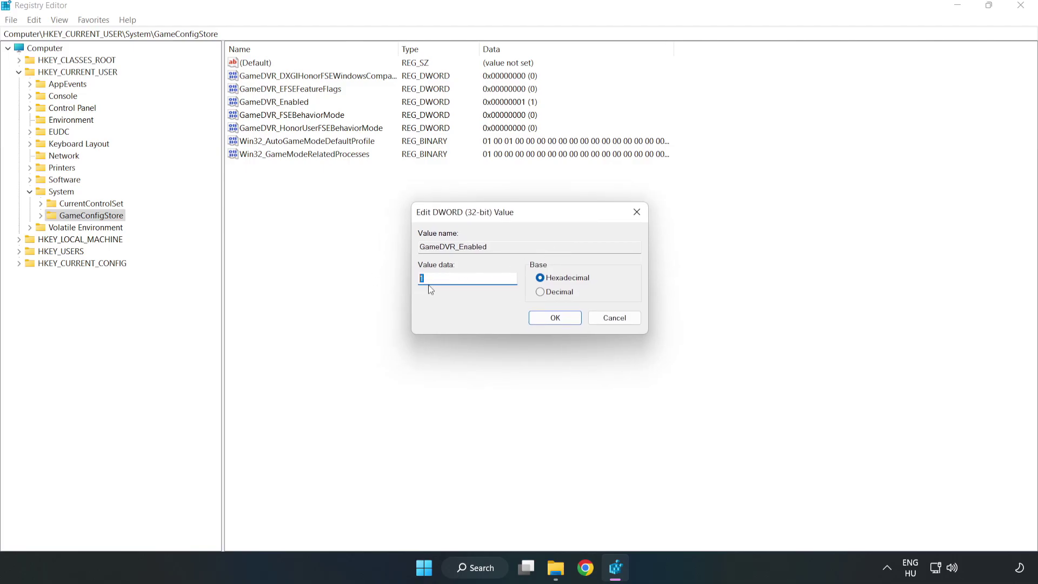
pyautogui.write('0')
pyautogui.click(555, 318)
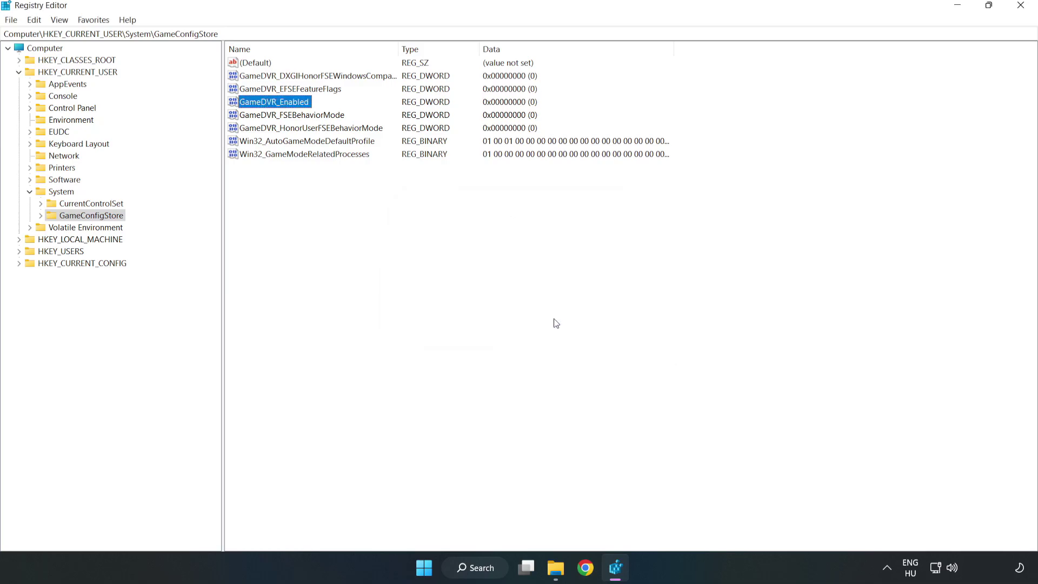
# Collapse HKEY_CURRENT_USER and select AllowGameDVR under HKLM\SOFTWARE\Microsoft\PolicyManager\default\ApplicationManagement
pyautogui.click(19, 73)
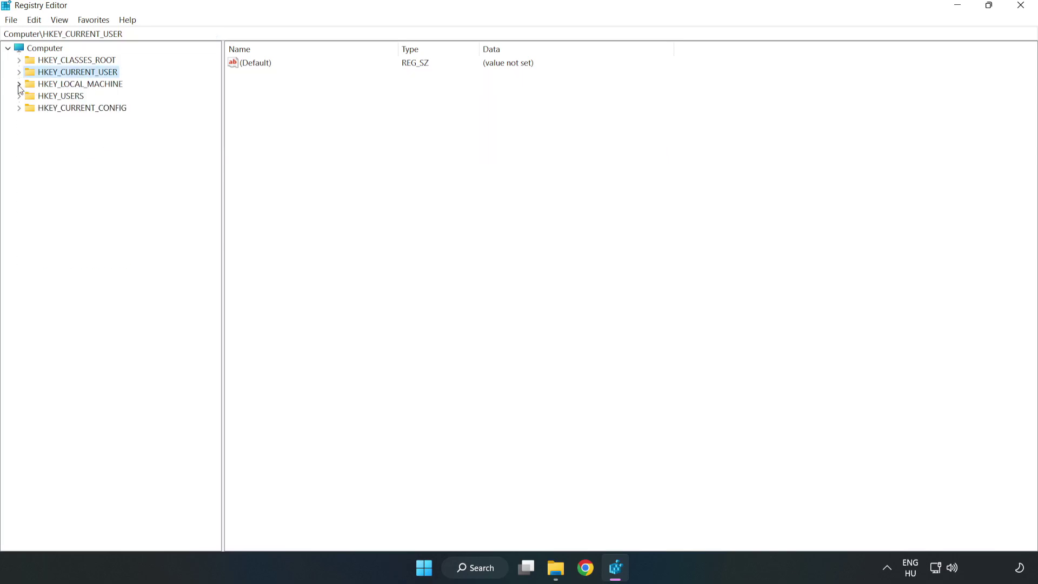
pyautogui.doubleClick(25, 85)
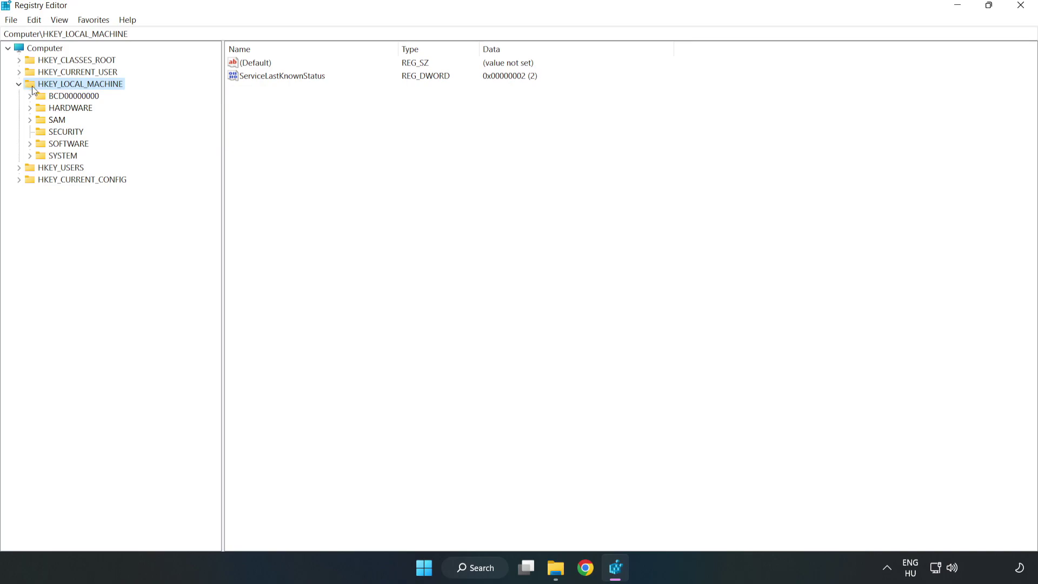
pyautogui.click(32, 144)
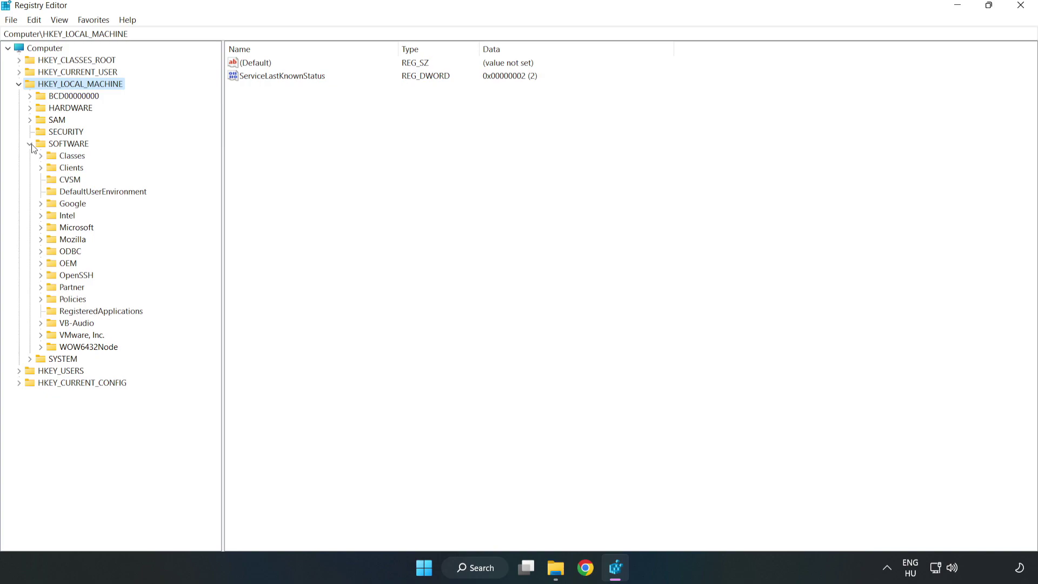
pyautogui.click(41, 228)
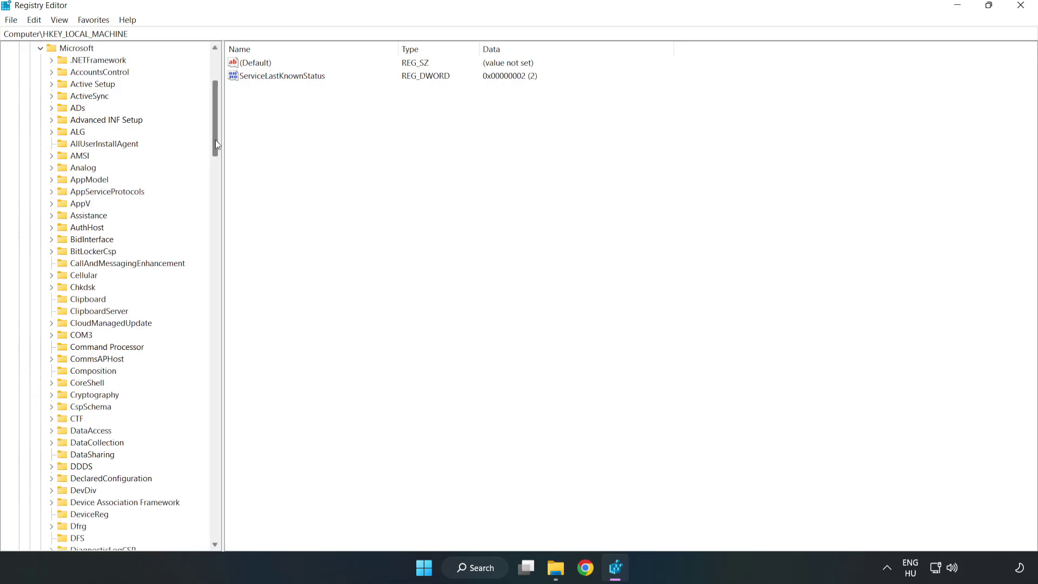
pyautogui.moveTo(214, 140); pyautogui.dragTo(236, 384)
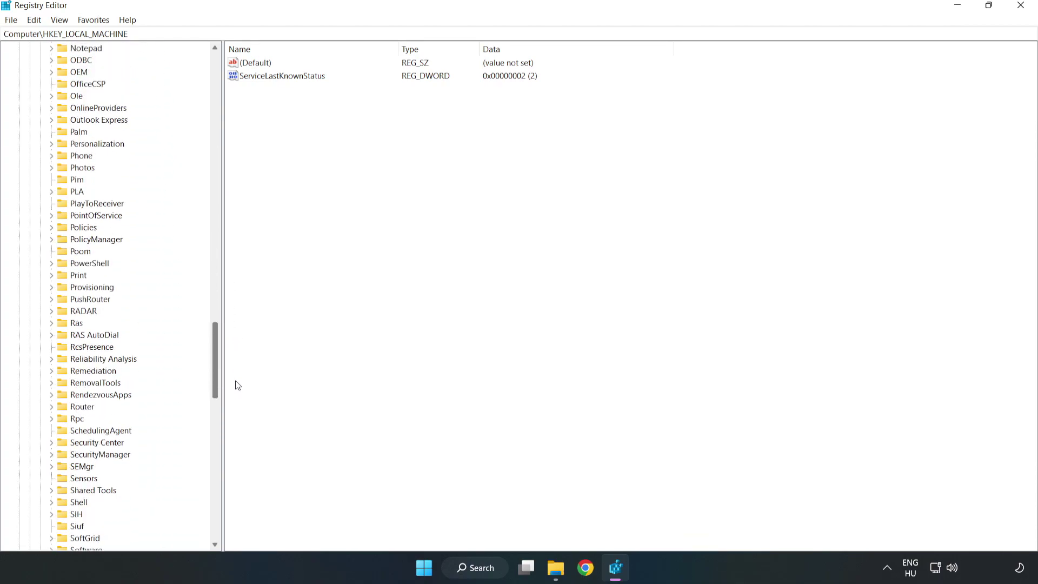
pyautogui.click(51, 241)
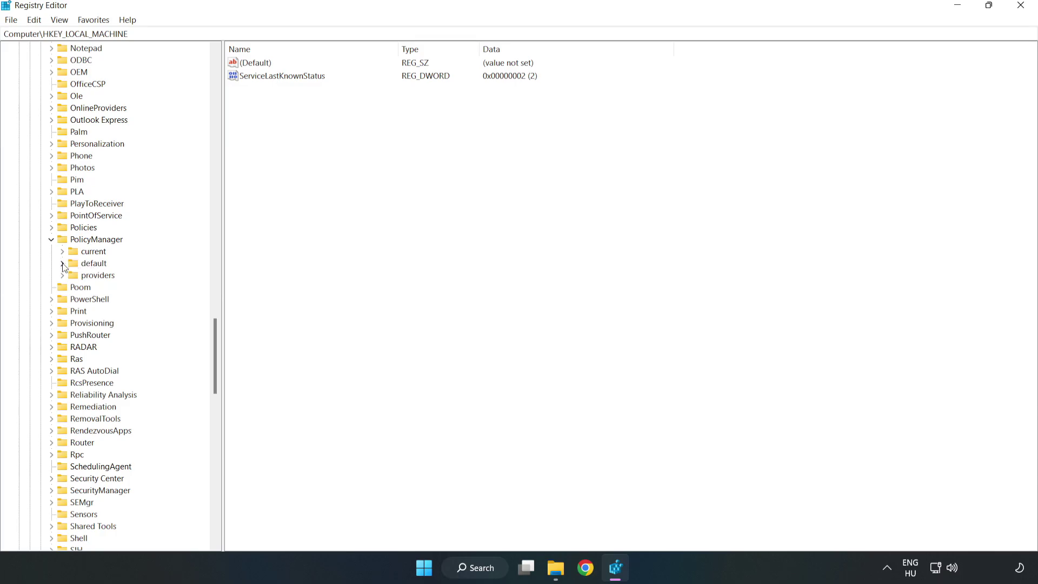
pyautogui.click(63, 264)
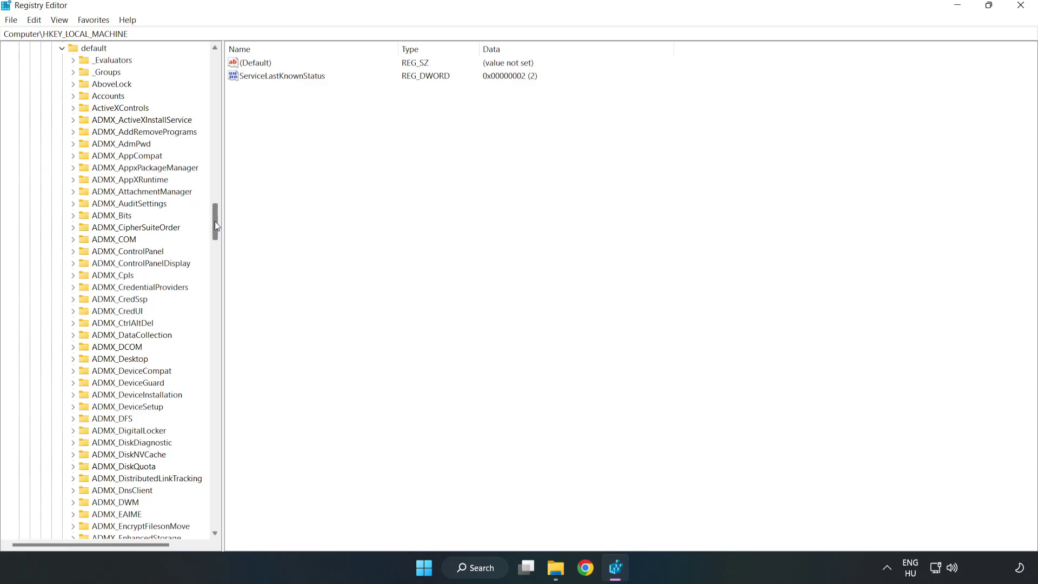
pyautogui.moveTo(214, 221); pyautogui.dragTo(210, 342)
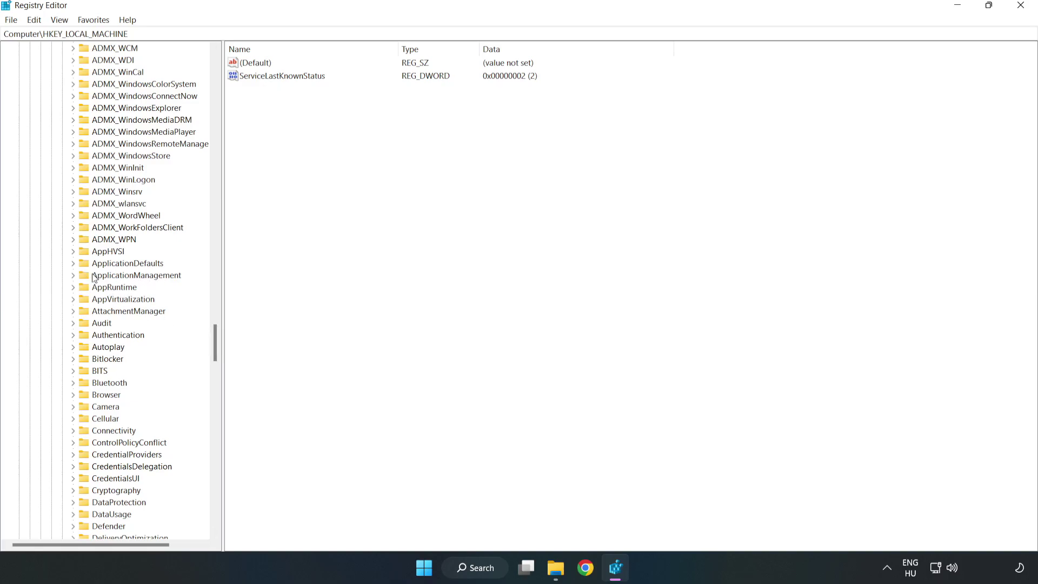
pyautogui.click(76, 273)
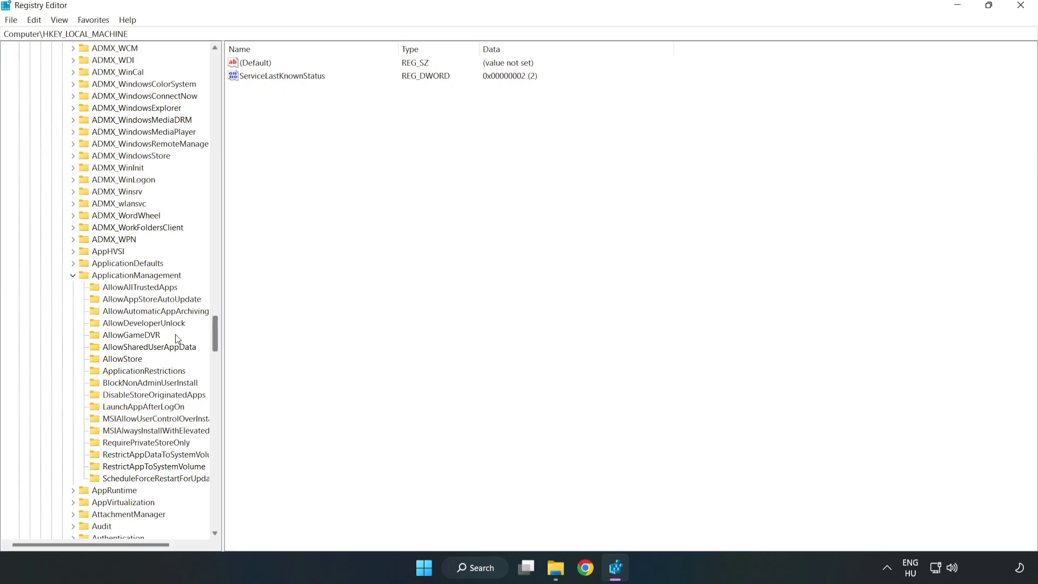
pyautogui.click(120, 336)
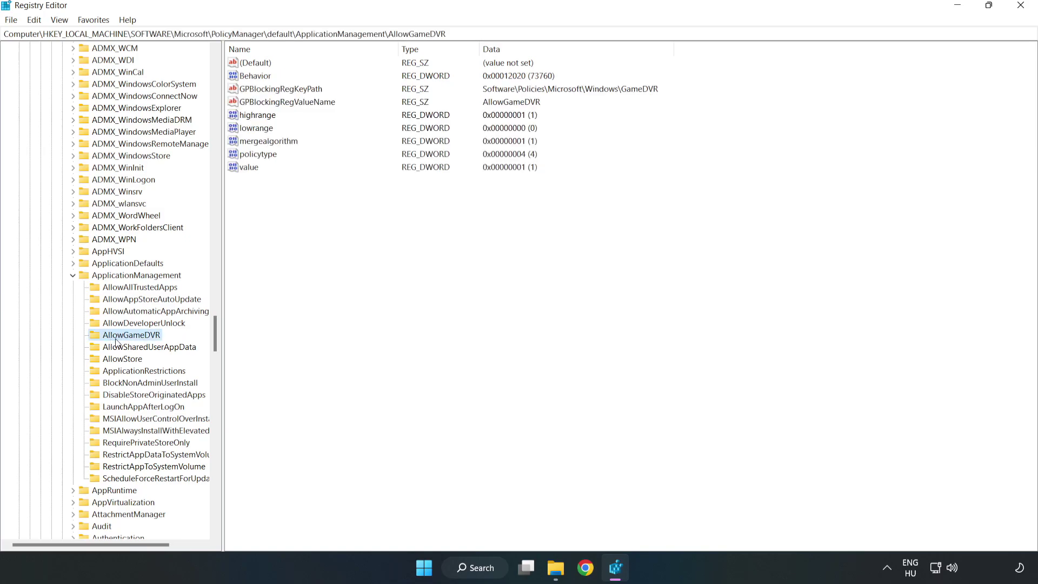
# Change AllowGameDVR's 'value' entry from 1 to 0 and close Registry Editor
pyautogui.click(243, 168)
pyautogui.rightClick(262, 173)
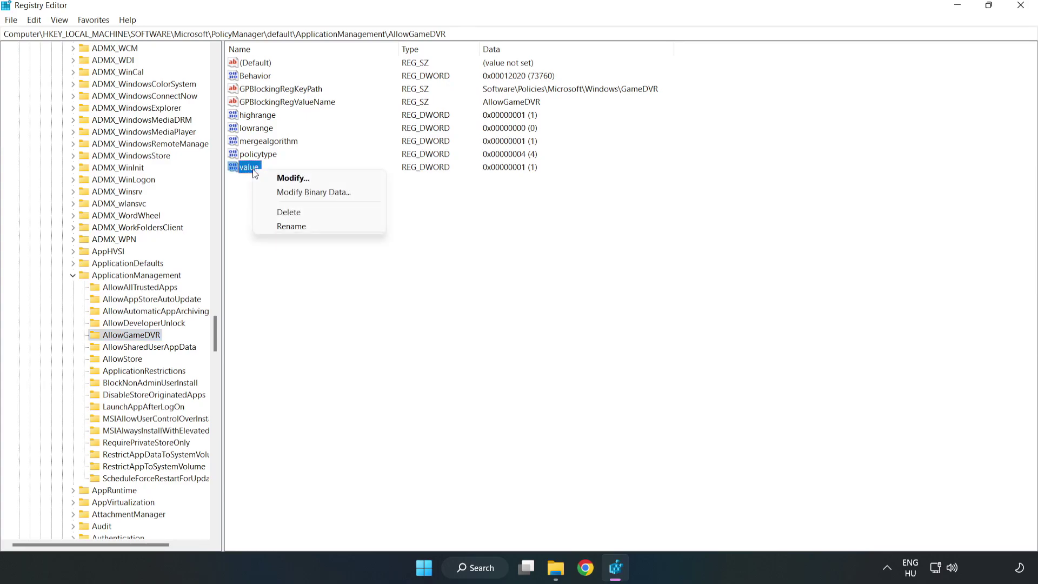
pyautogui.click(298, 181)
pyautogui.moveTo(192, 69); pyautogui.dragTo(527, 214)
pyautogui.click(415, 278)
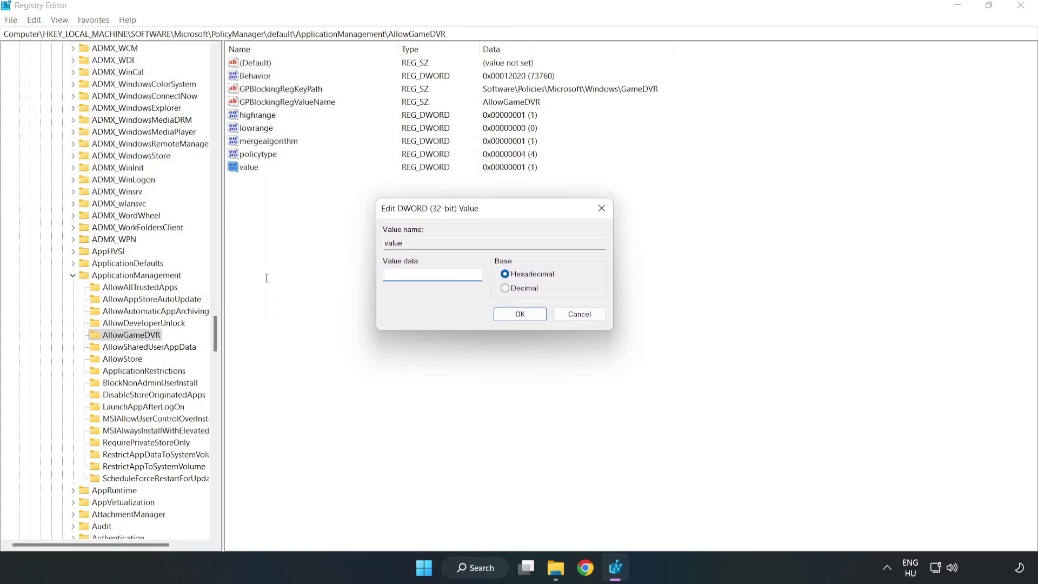
pyautogui.write('0')
pyautogui.click(520, 313)
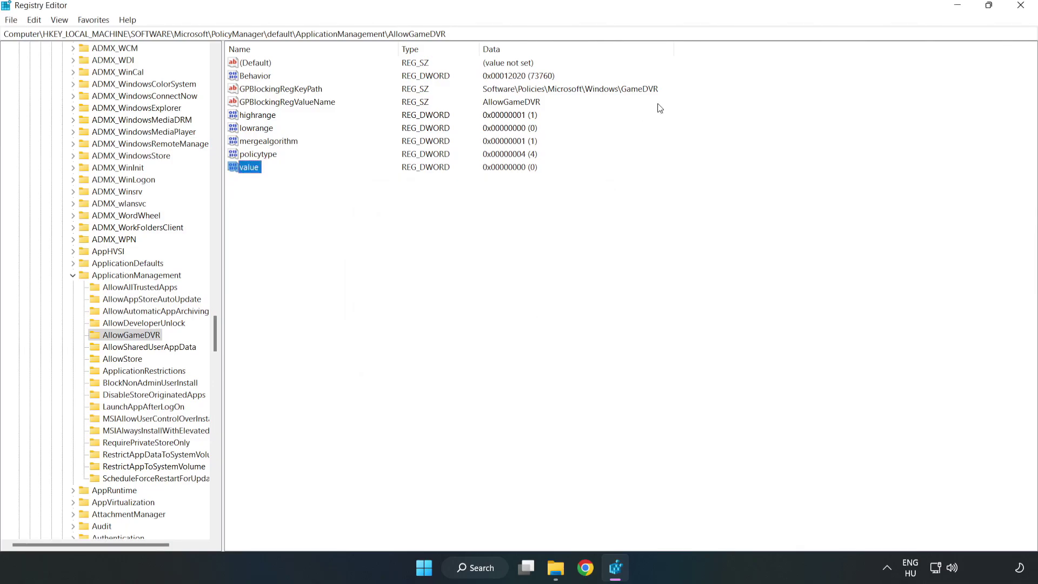
pyautogui.click(1021, 9)
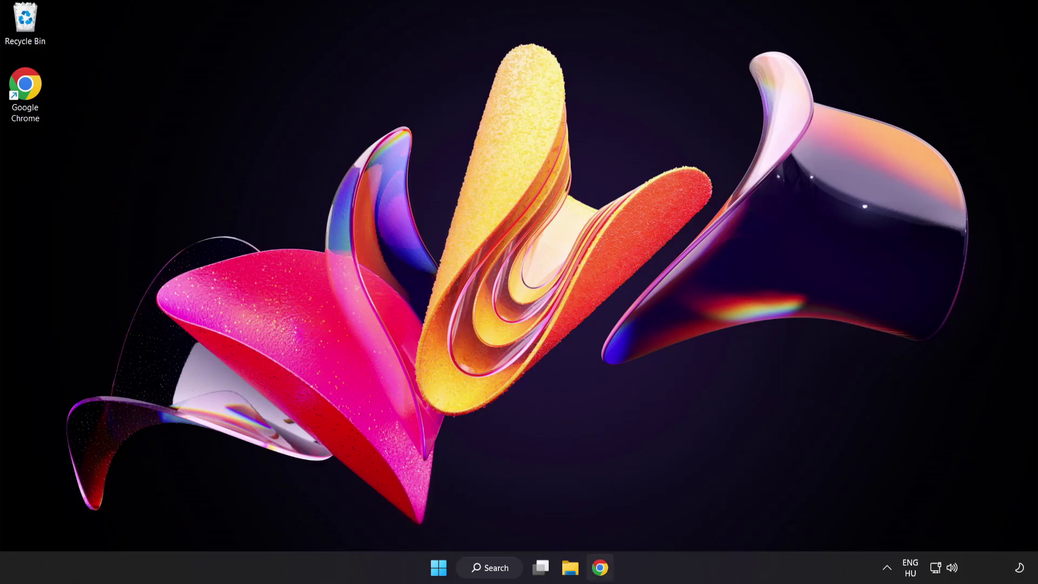
# Return to Chrome, download the DirectX End-User Runtime Web Installer and run dxwebsetup.exe
pyautogui.click(600, 570)
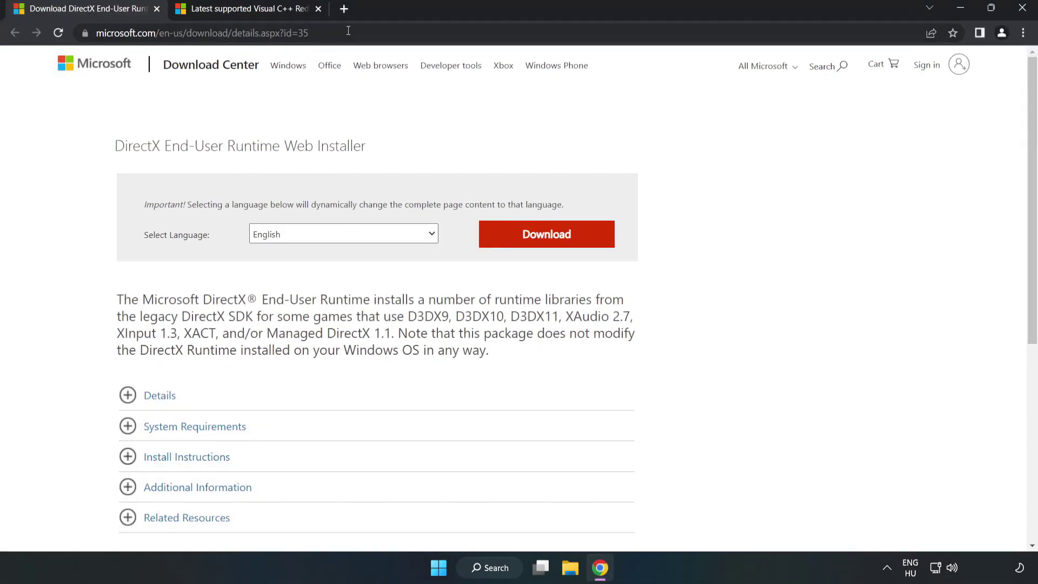
pyautogui.click(308, 32)
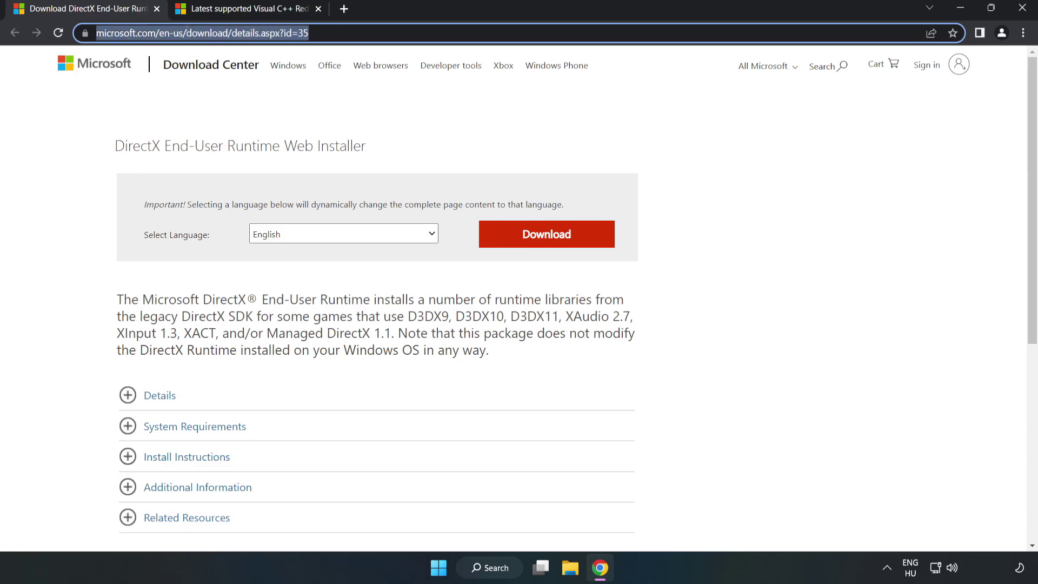
pyautogui.click(421, 128)
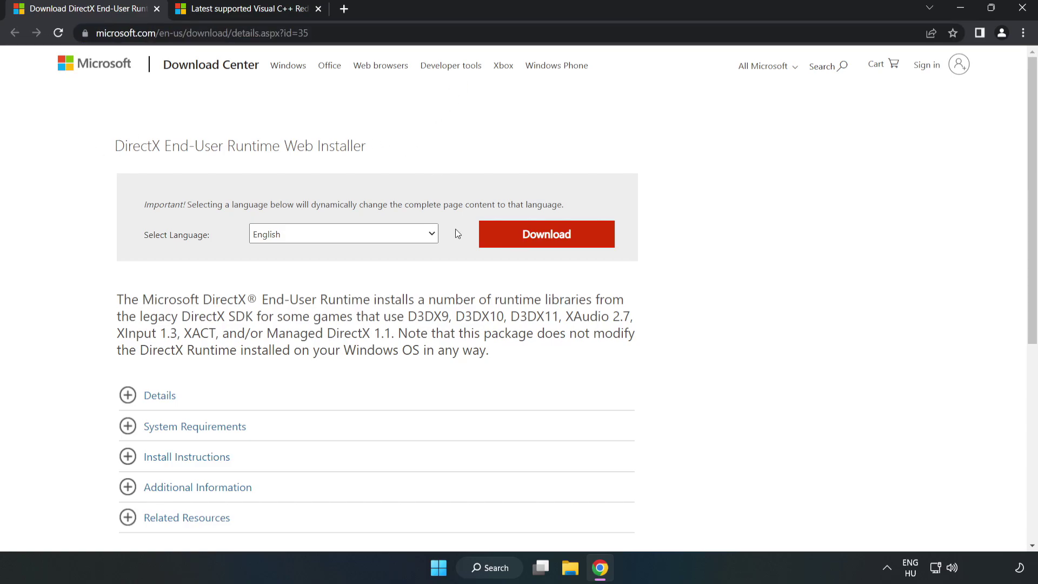
pyautogui.click(554, 246)
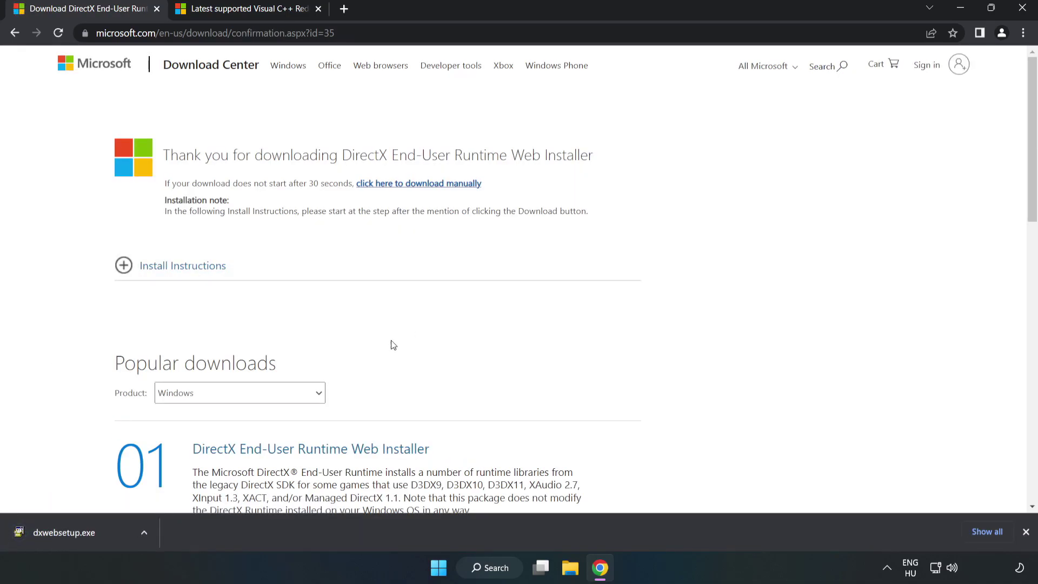
pyautogui.click(105, 535)
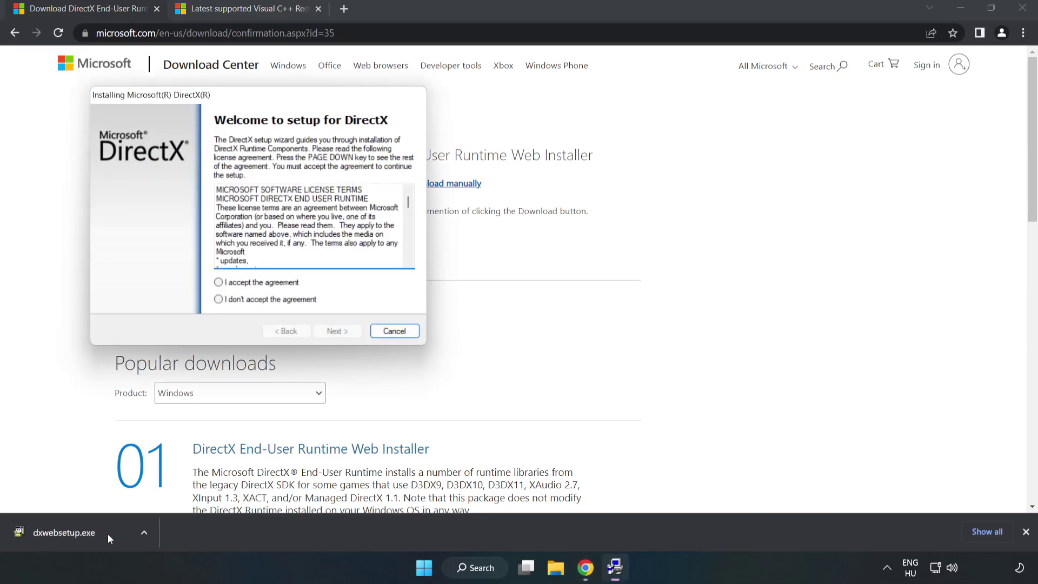
# Accept the DirectX license, leave the Bing Bar unchecked, and finish the wizard
pyautogui.moveTo(235, 97); pyautogui.dragTo(494, 147)
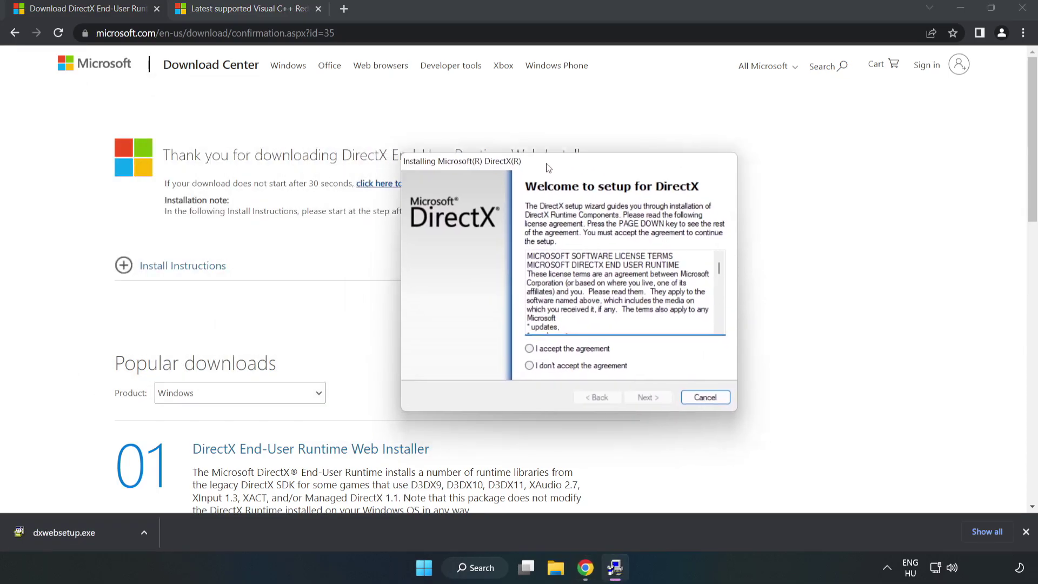
pyautogui.moveTo(666, 254); pyautogui.dragTo(667, 319)
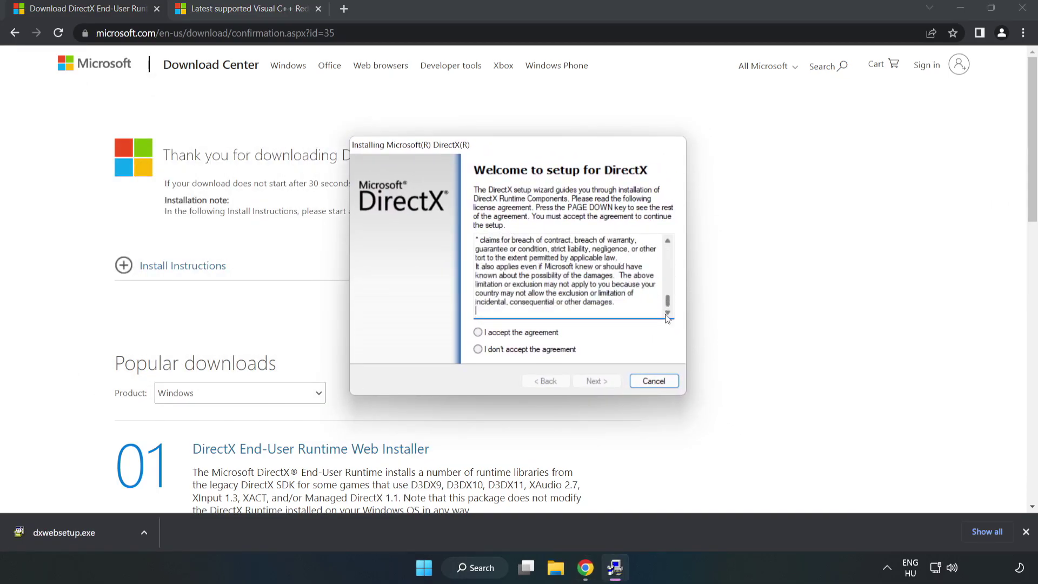
pyautogui.click(479, 333)
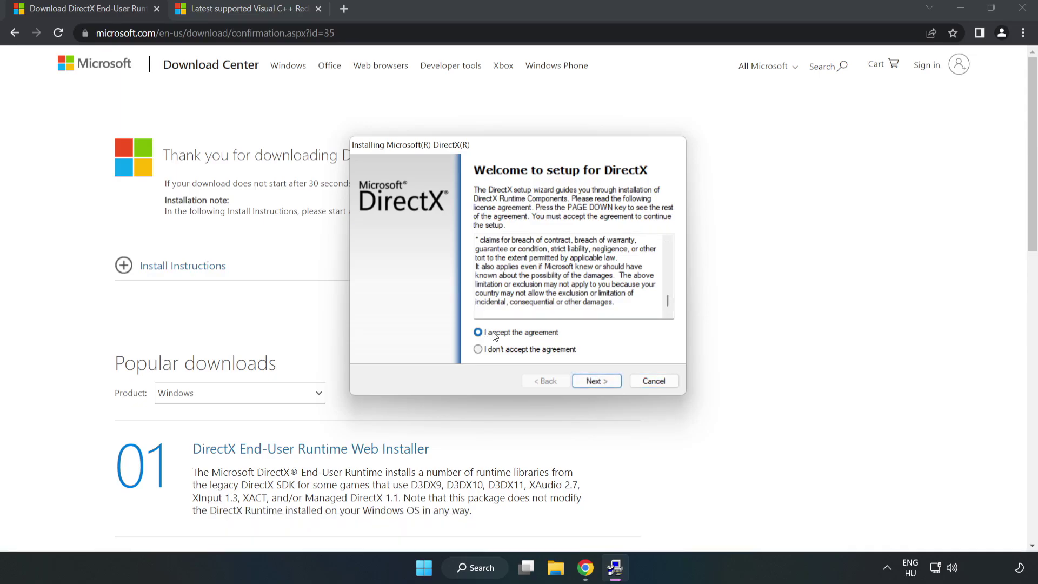
pyautogui.click(587, 380)
pyautogui.click(601, 382)
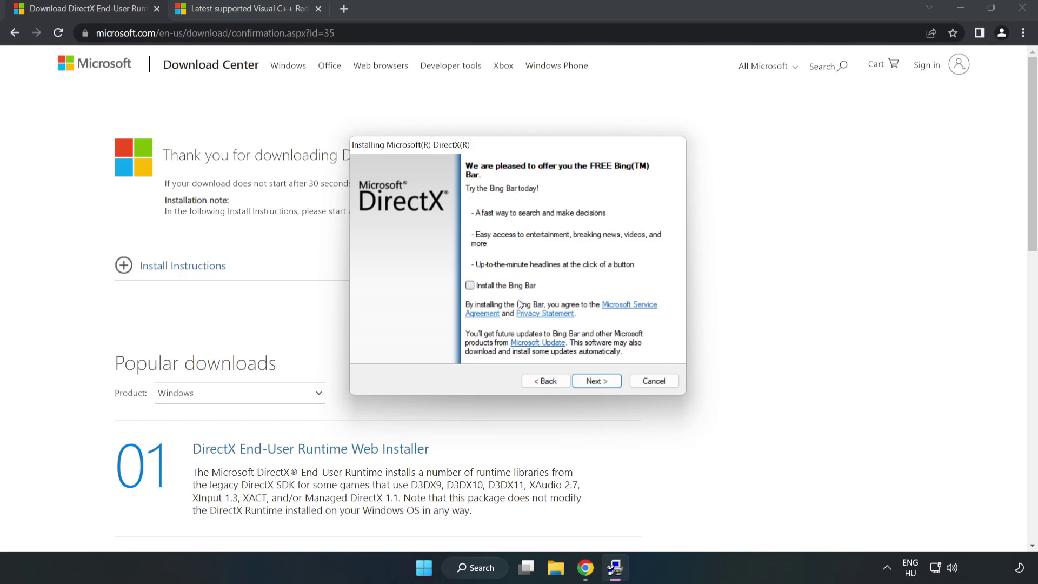
pyautogui.click(599, 380)
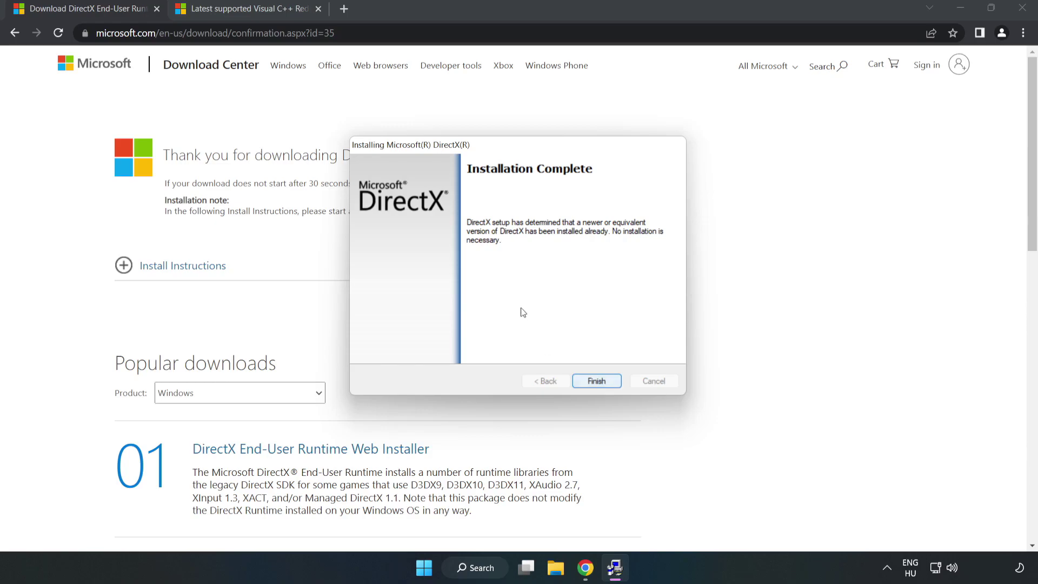
pyautogui.click(598, 381)
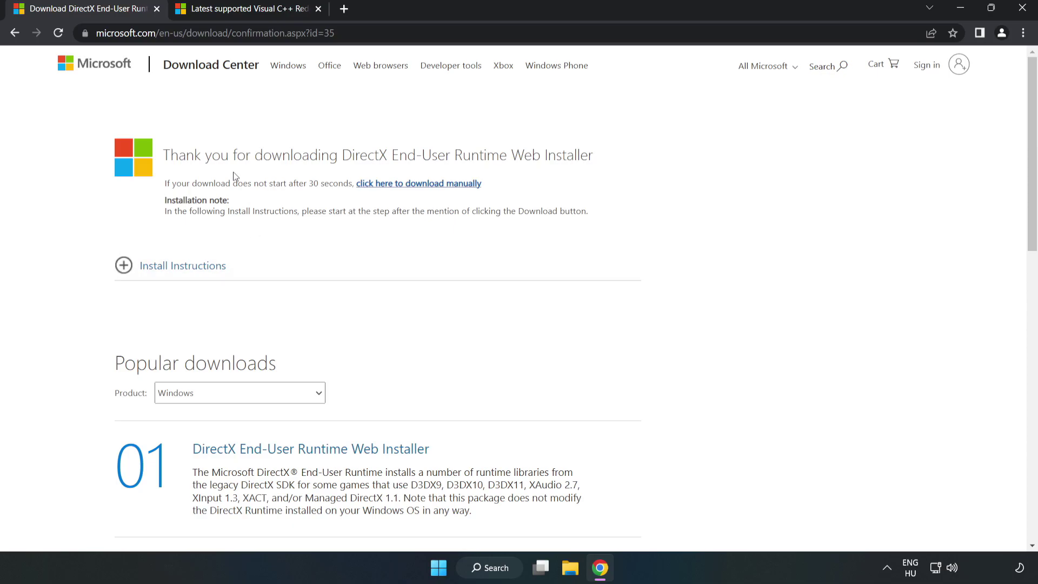
# Close the DirectX tab, download the ARM64, x86 and x64 redistributables, and run VC_redist.arm64.exe
pyautogui.click(157, 9)
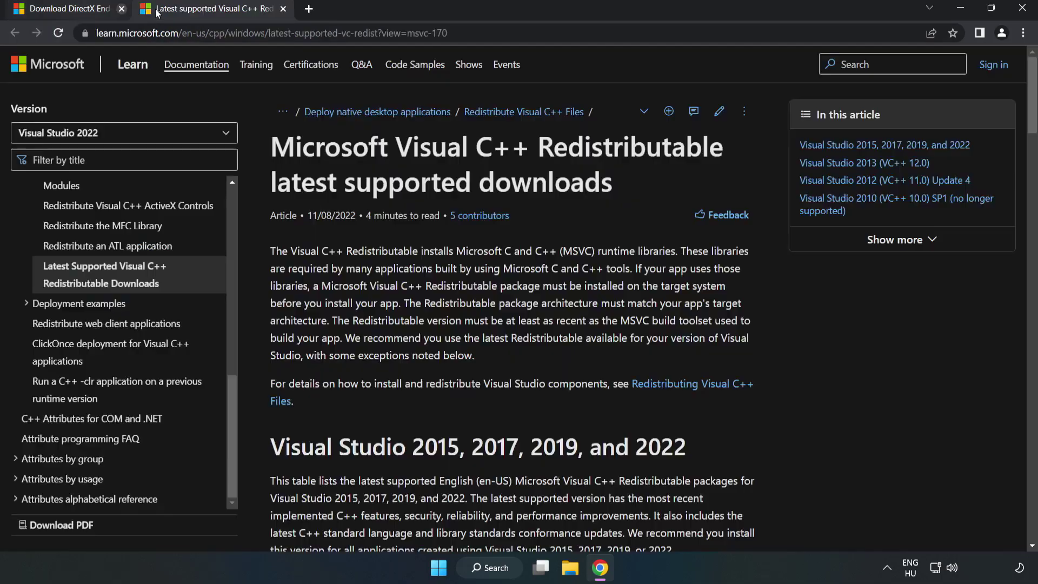
pyautogui.doubleClick(439, 32)
pyautogui.click(533, 181)
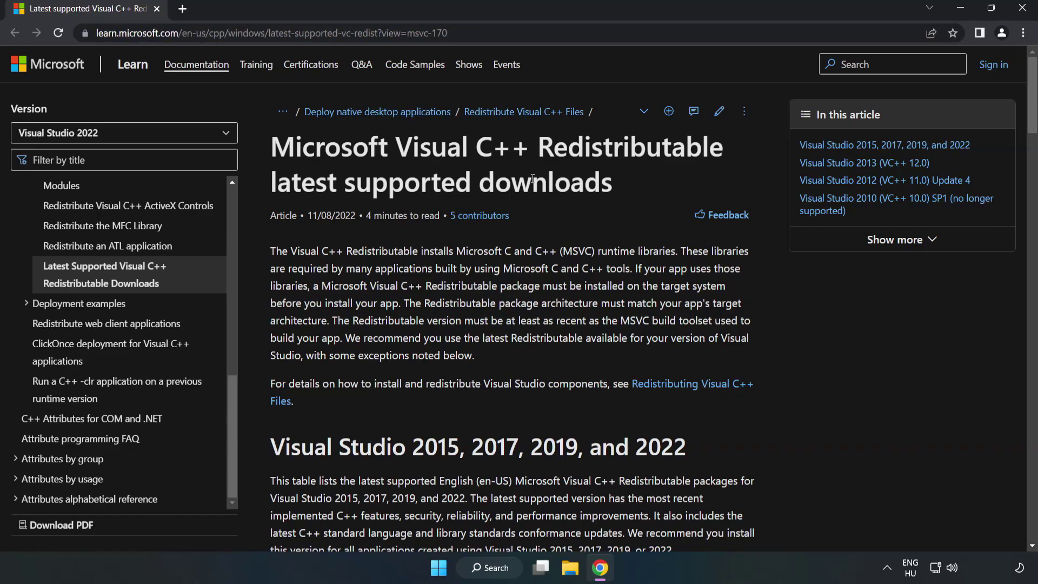
pyautogui.moveTo(1033, 115); pyautogui.dragTo(1032, 167)
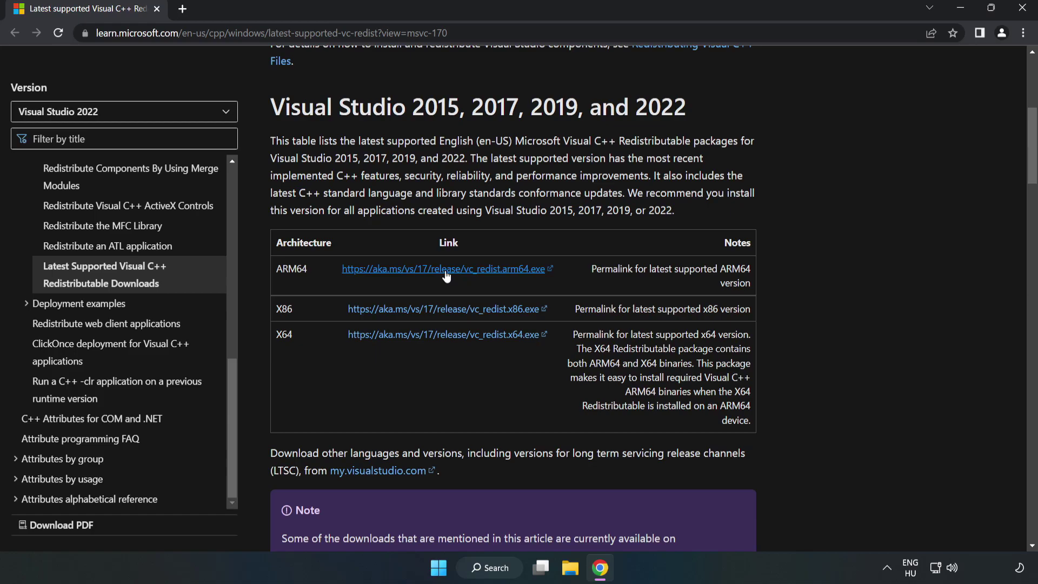
pyautogui.click(446, 271)
pyautogui.click(457, 310)
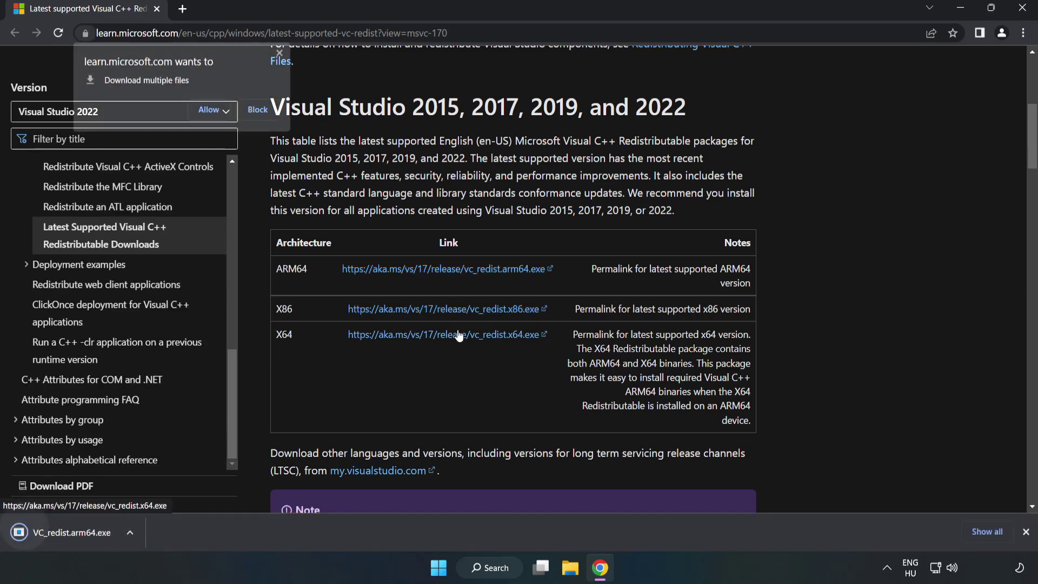
pyautogui.click(457, 338)
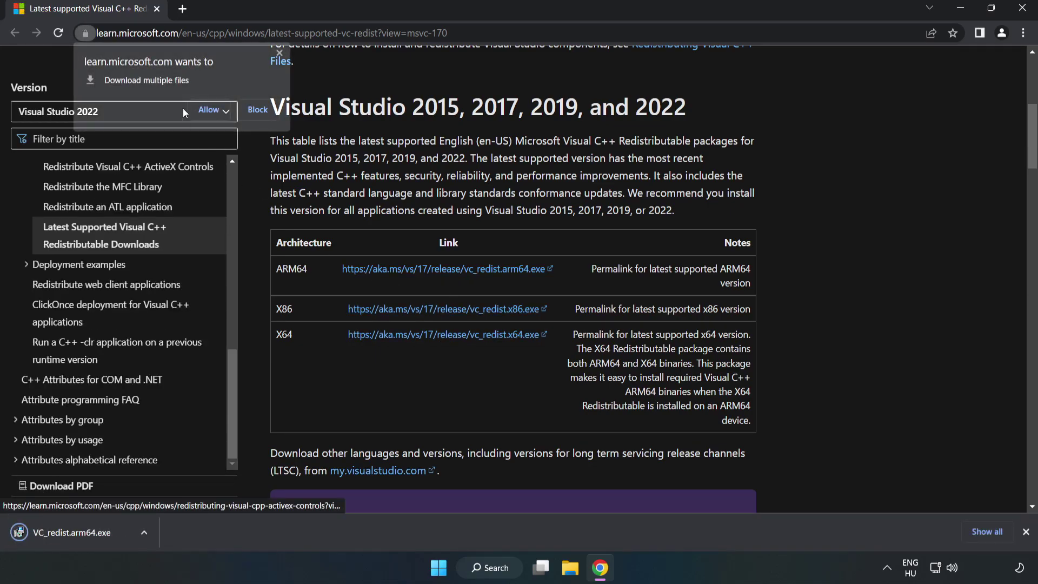
pyautogui.click(210, 110)
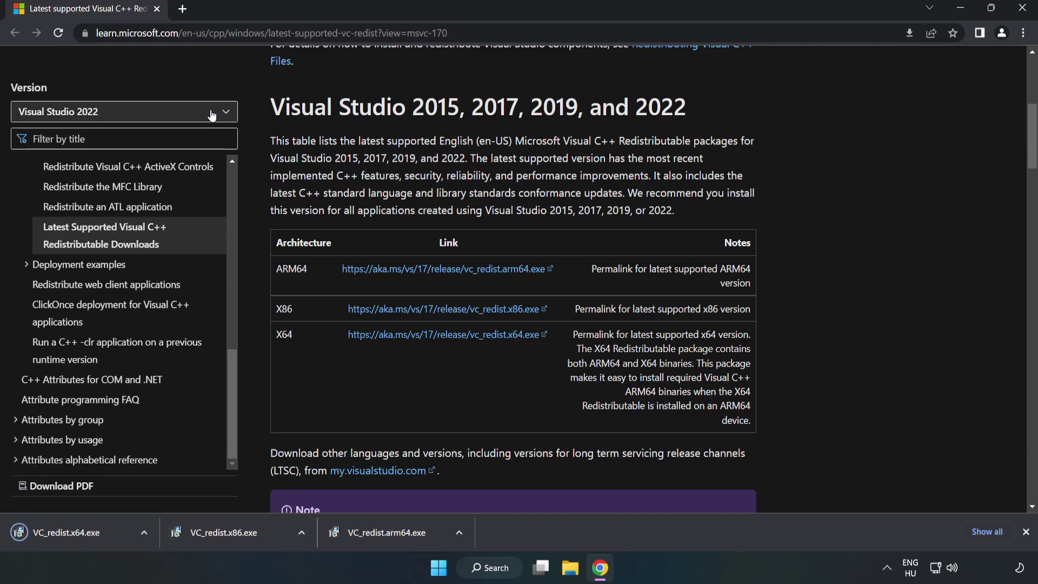
pyautogui.click(398, 536)
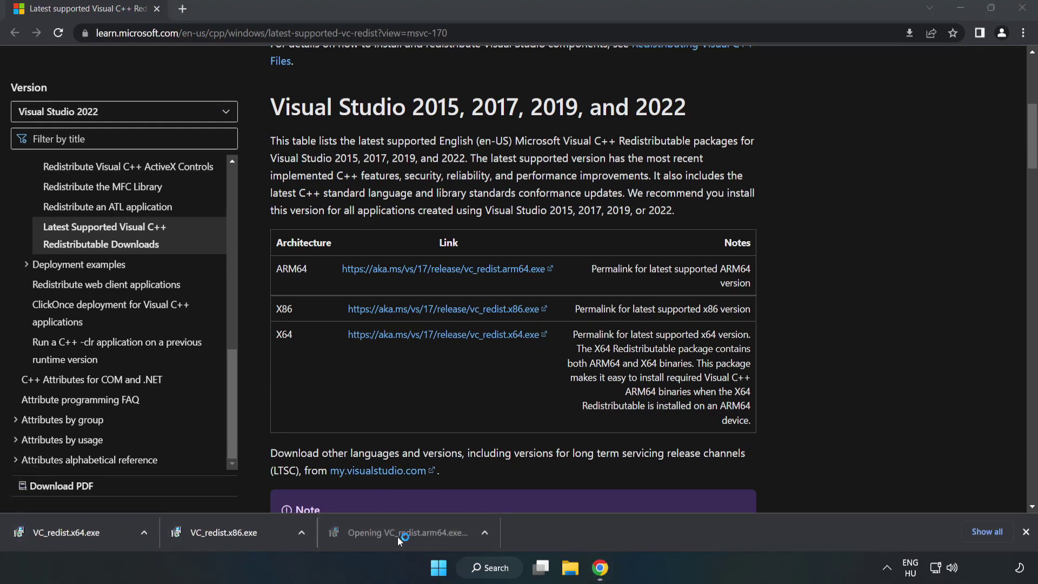
pyautogui.moveTo(664, 268); pyautogui.dragTo(624, 339)
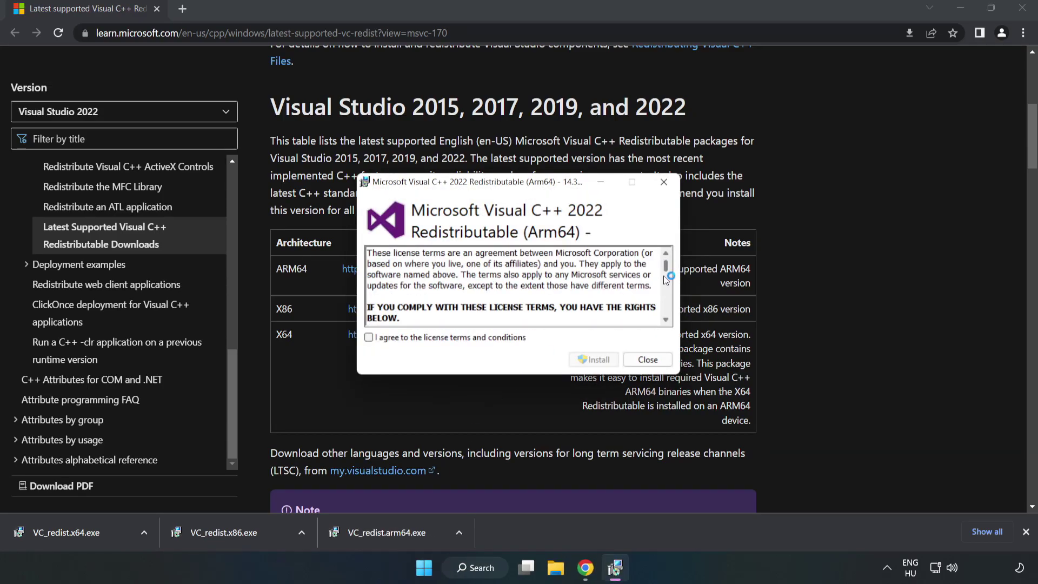
# Try installing the ARM64 redistributable and dismiss its unsupported-processor failure
pyautogui.click(369, 338)
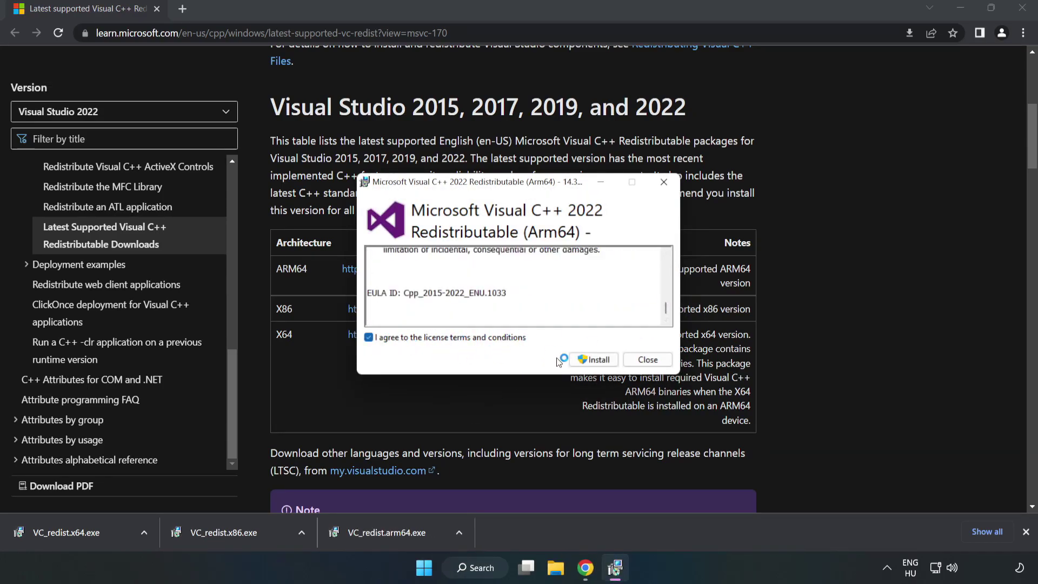
pyautogui.click(593, 361)
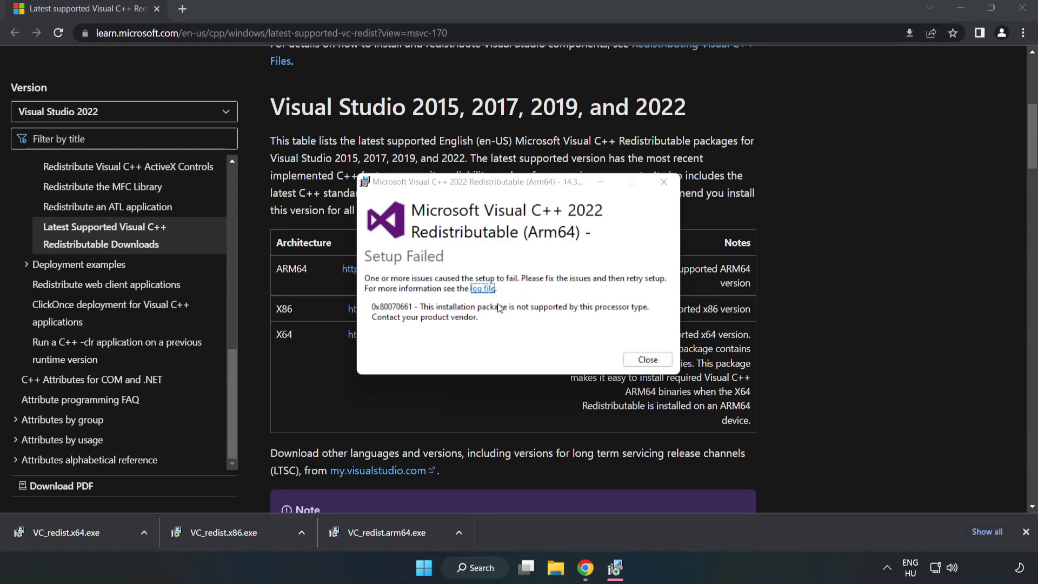
pyautogui.click(647, 359)
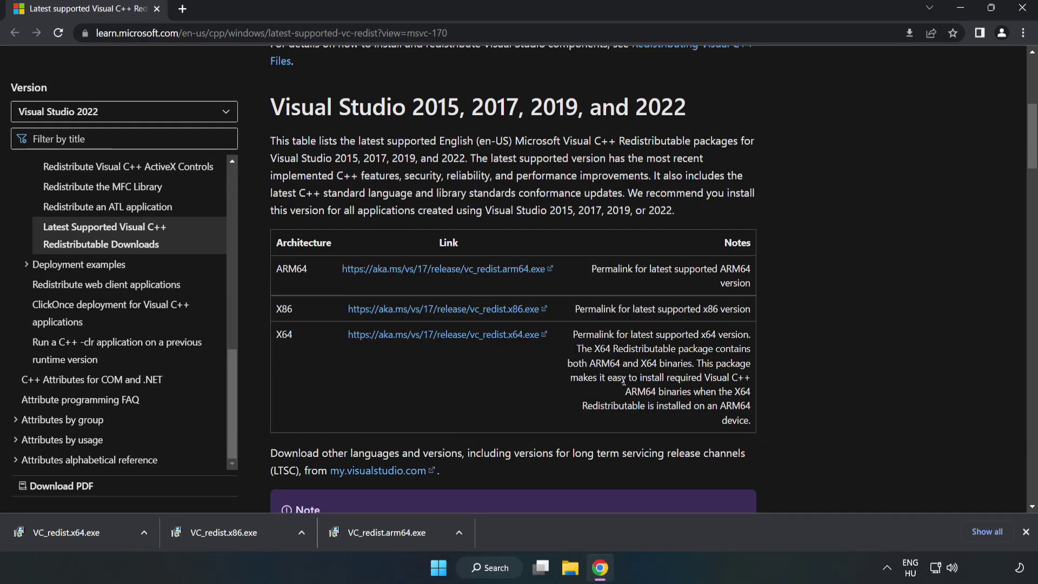
# Run VC_redist.x86.exe and VC_redist.x64.exe, closing each success dialog without restarting
pyautogui.click(246, 533)
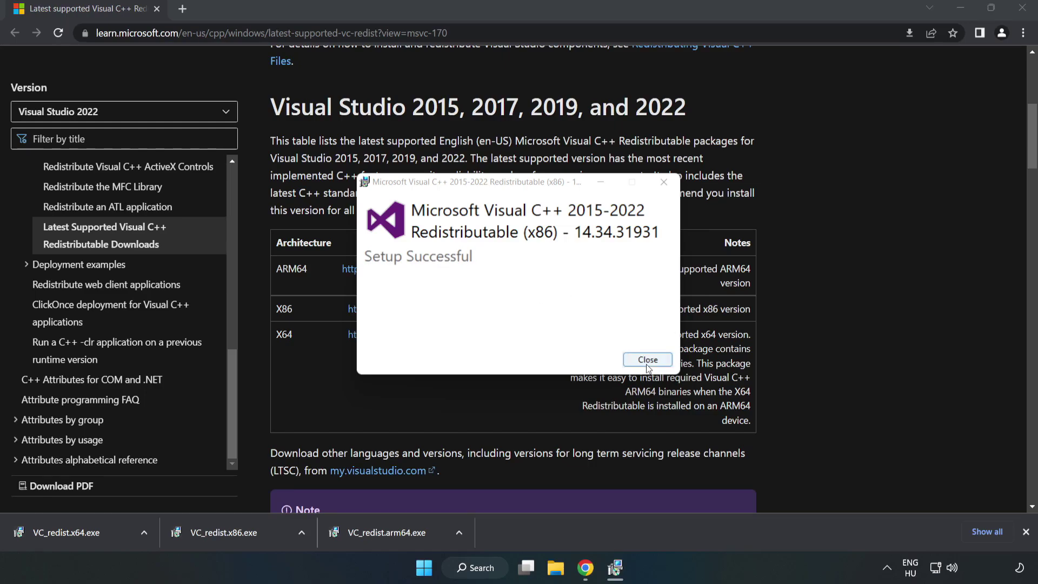
pyautogui.click(647, 359)
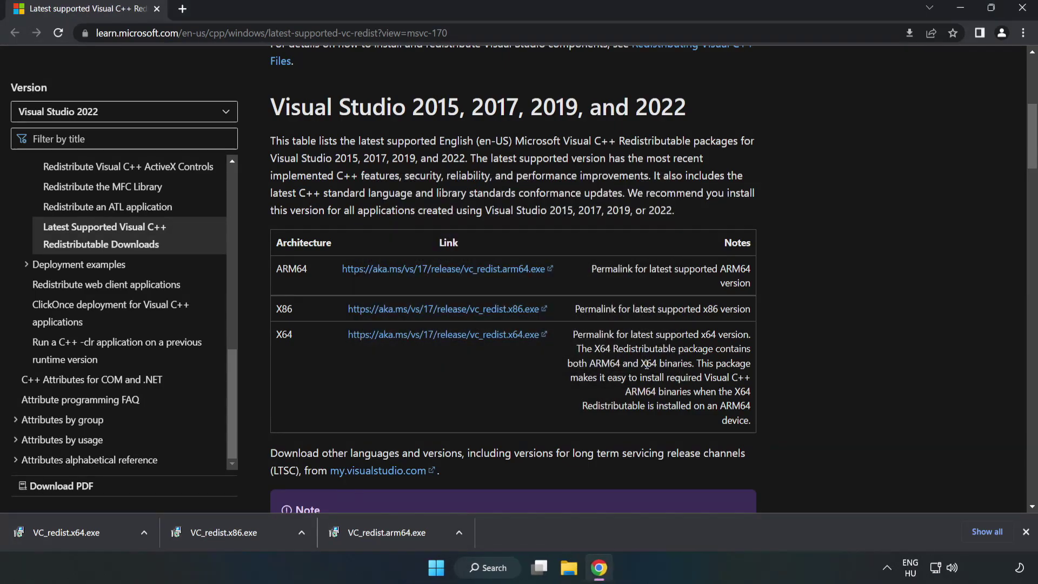
pyautogui.click(55, 530)
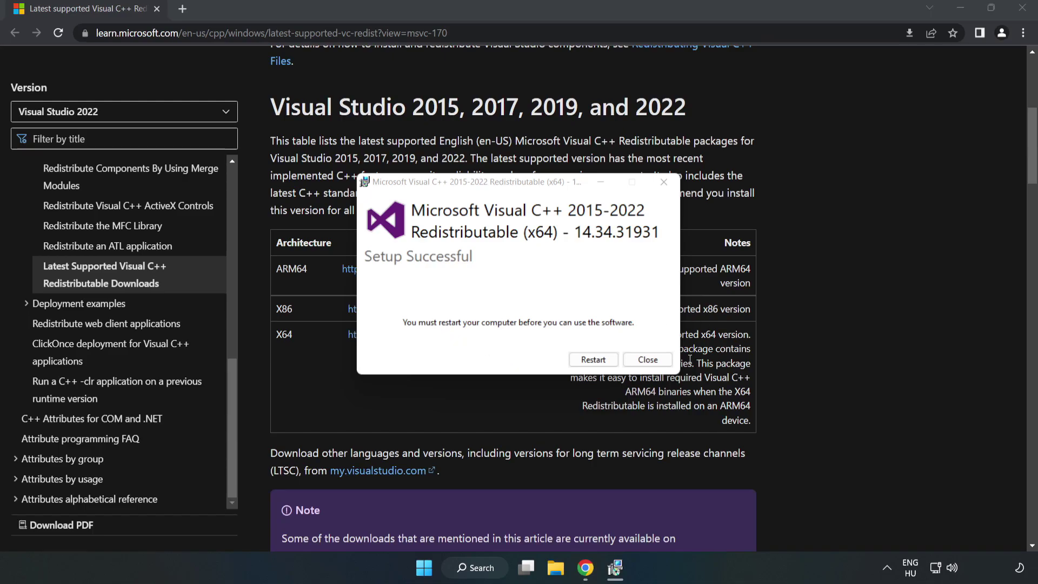
pyautogui.click(648, 360)
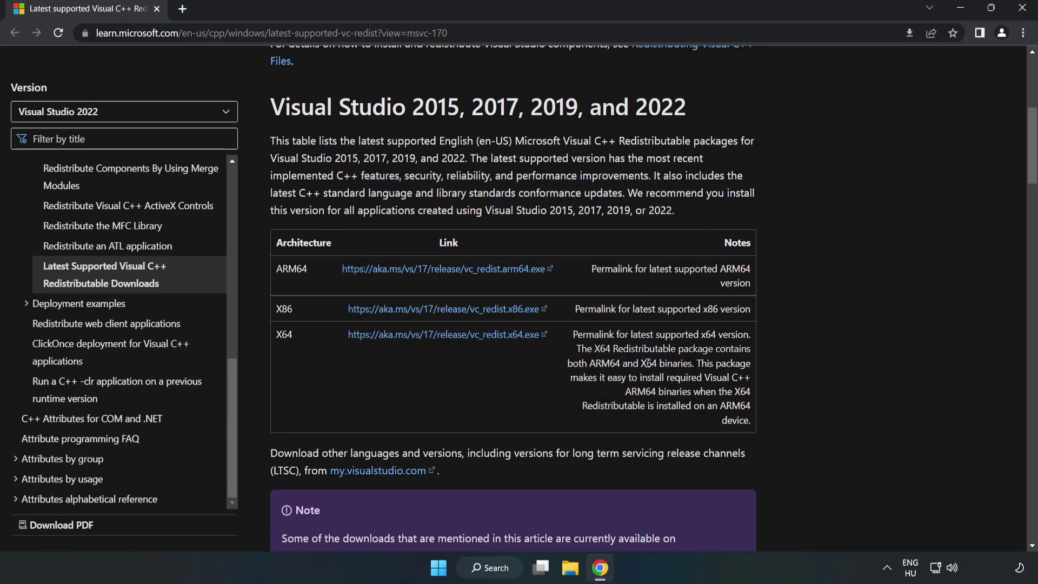
# Close Chrome and show the Start menu's power options with Restart
pyautogui.click(1023, 10)
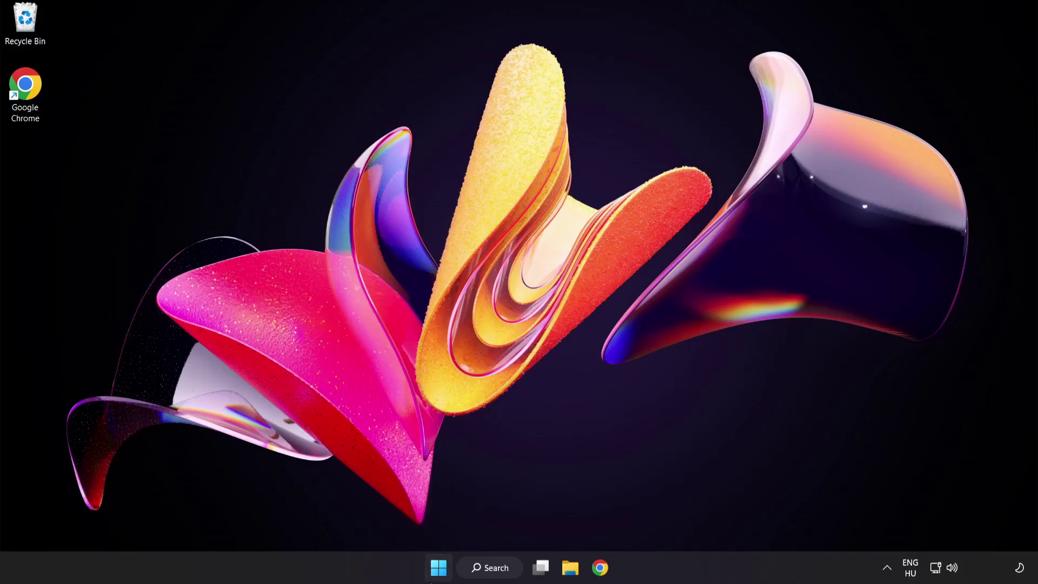
pyautogui.click(438, 568)
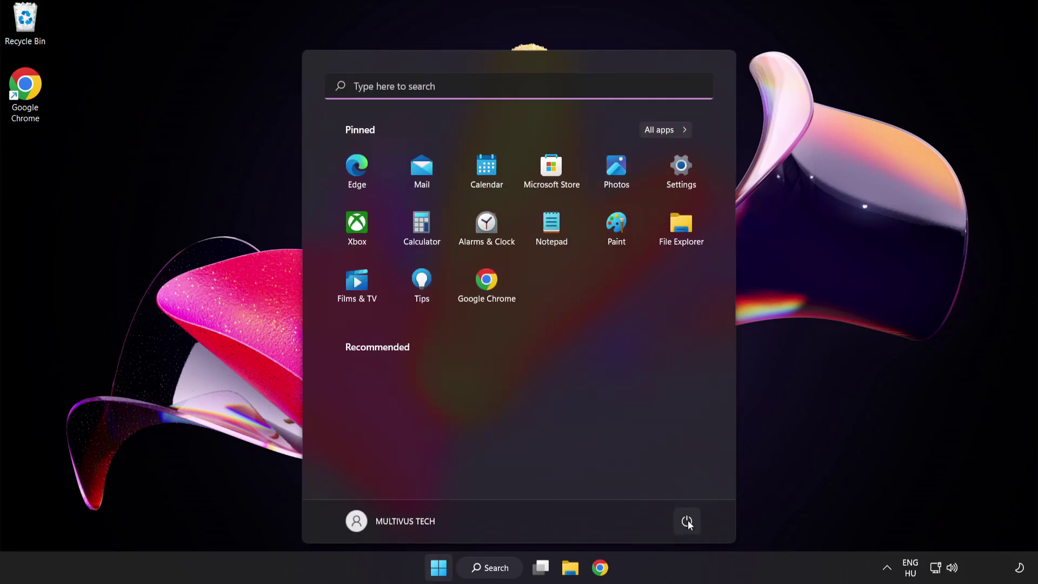
pyautogui.click(686, 521)
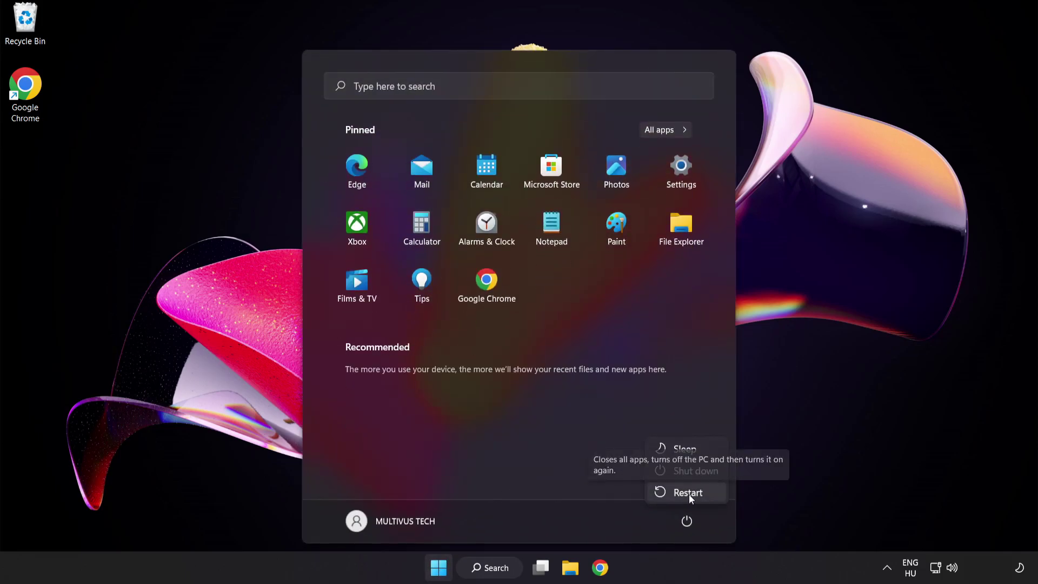